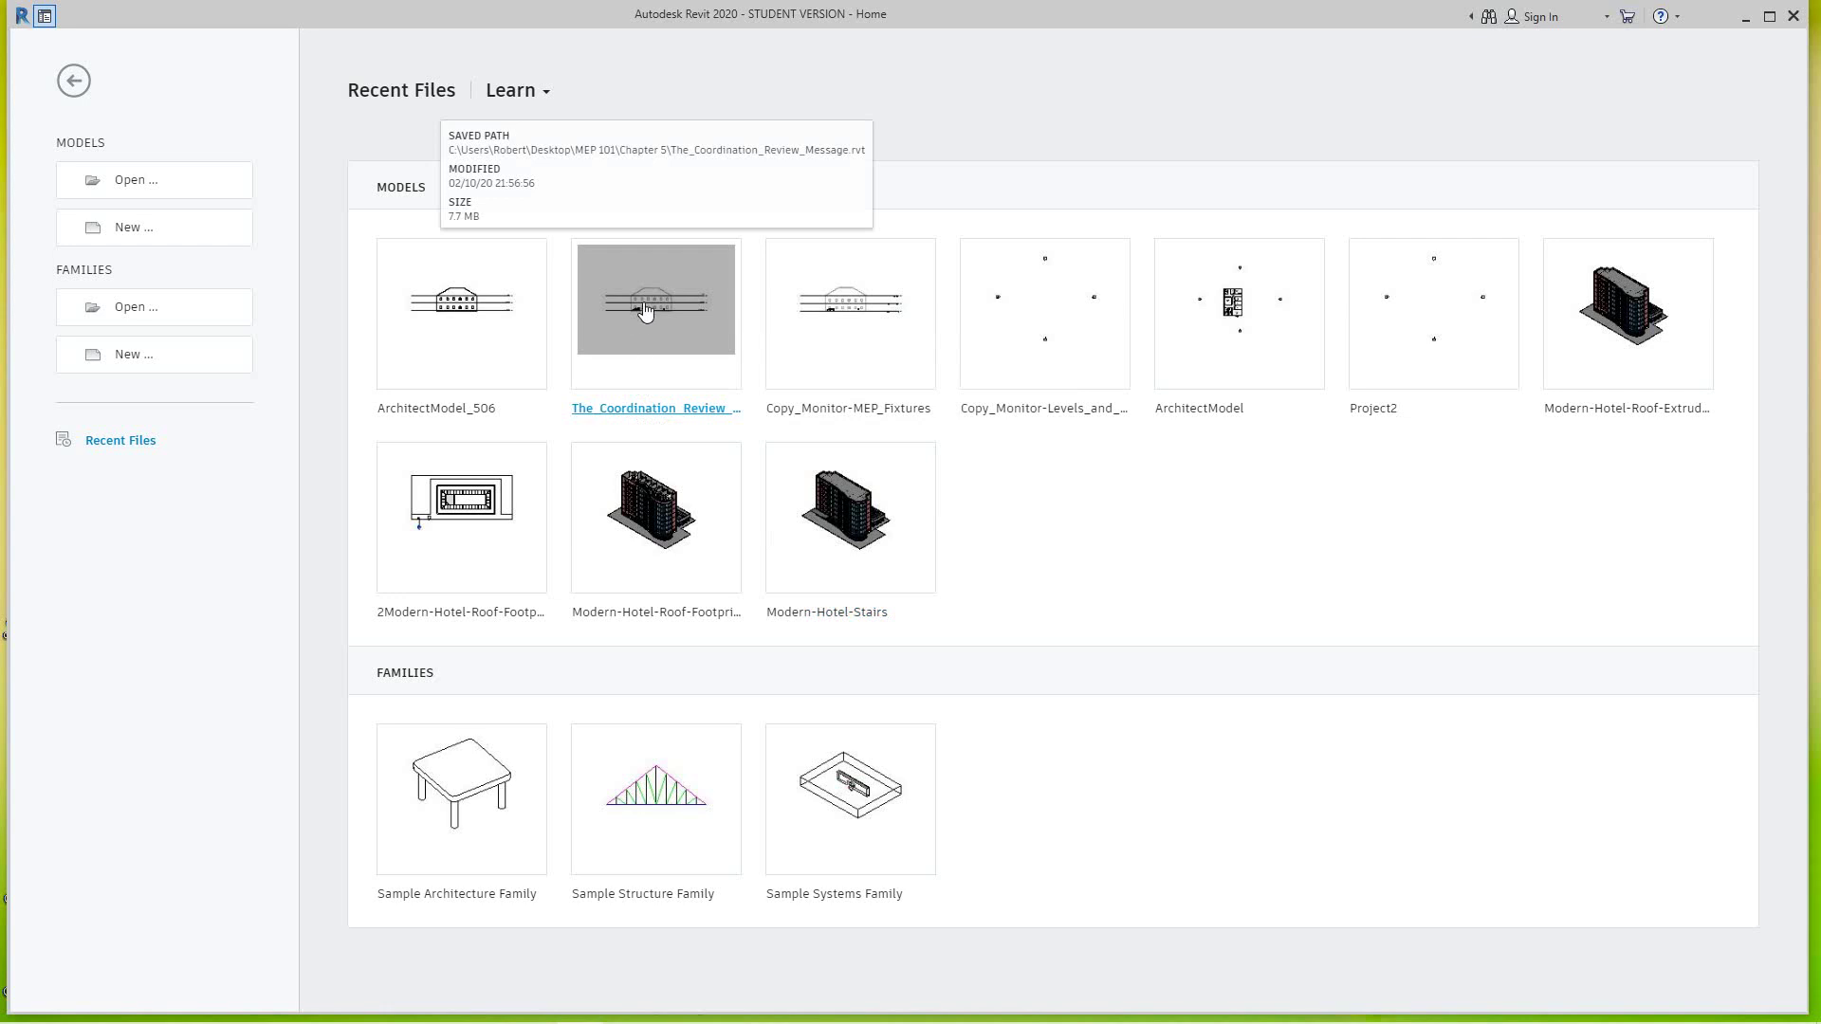
Step: Open The_Coordination_Review_Message and expand its warning to the RVT Links entry for ArchitectModel_506.rvt
click(644, 351)
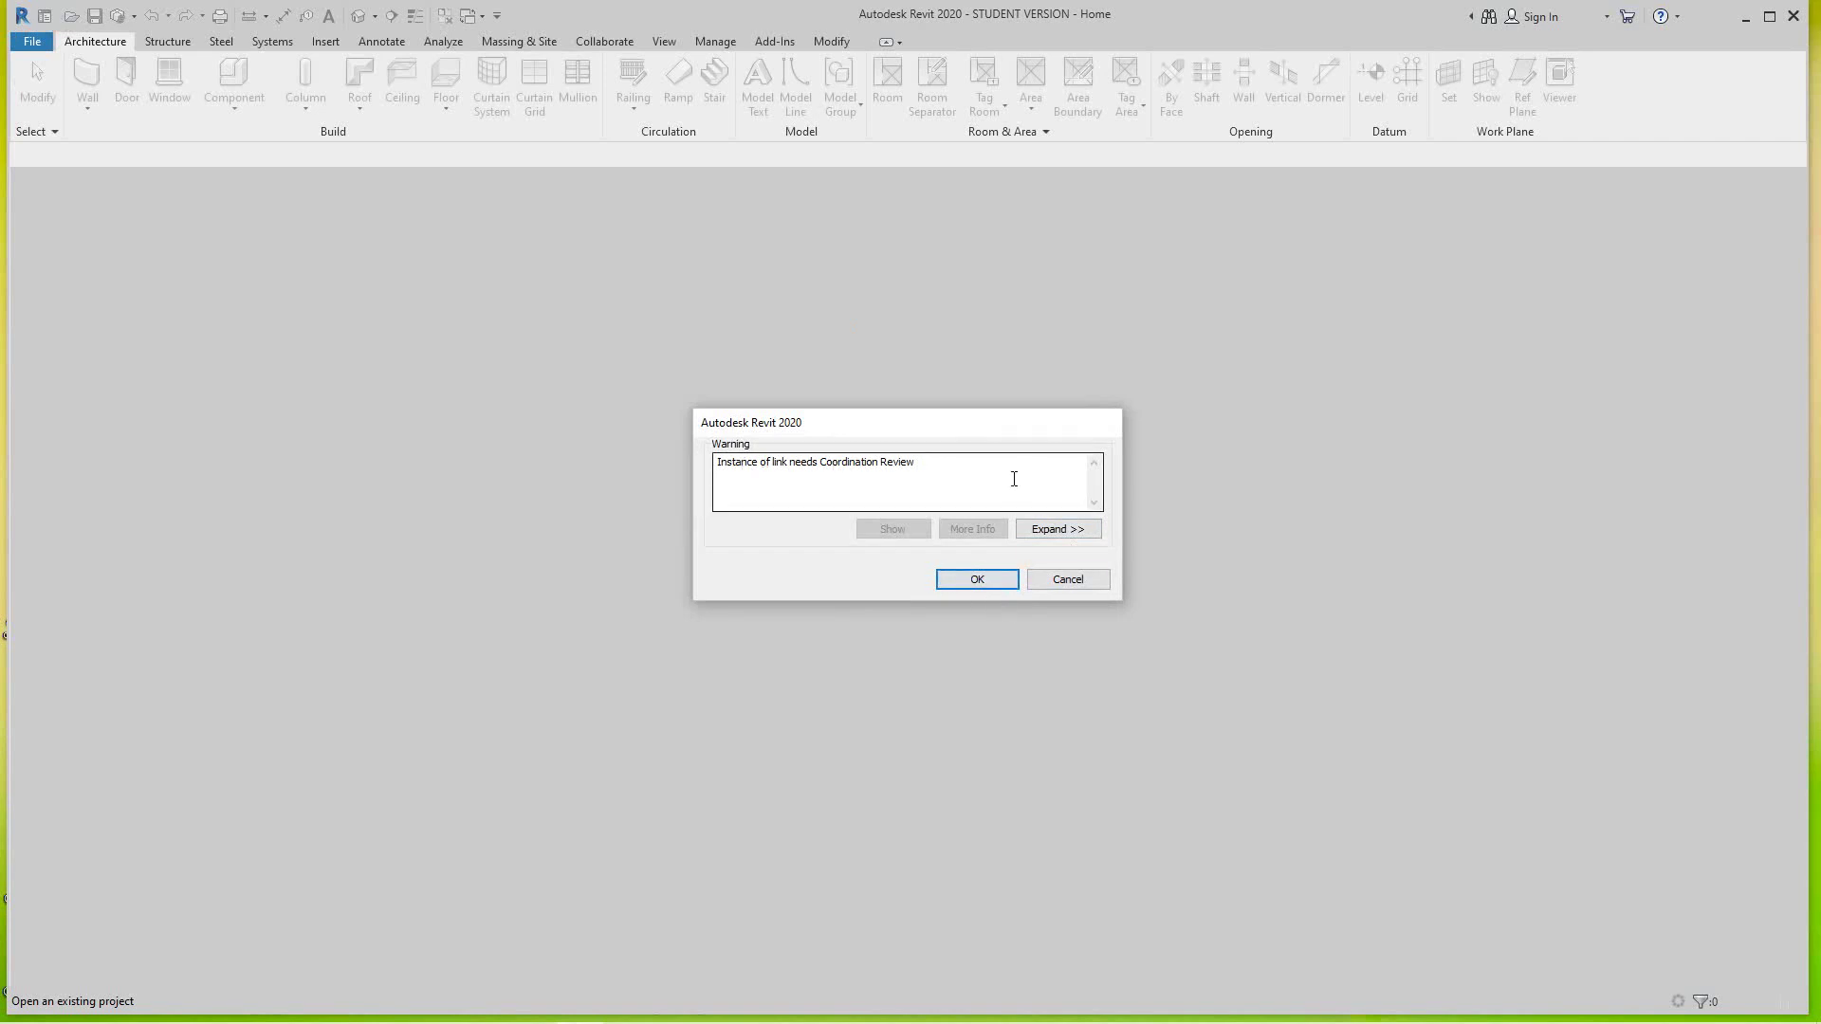
click(1058, 531)
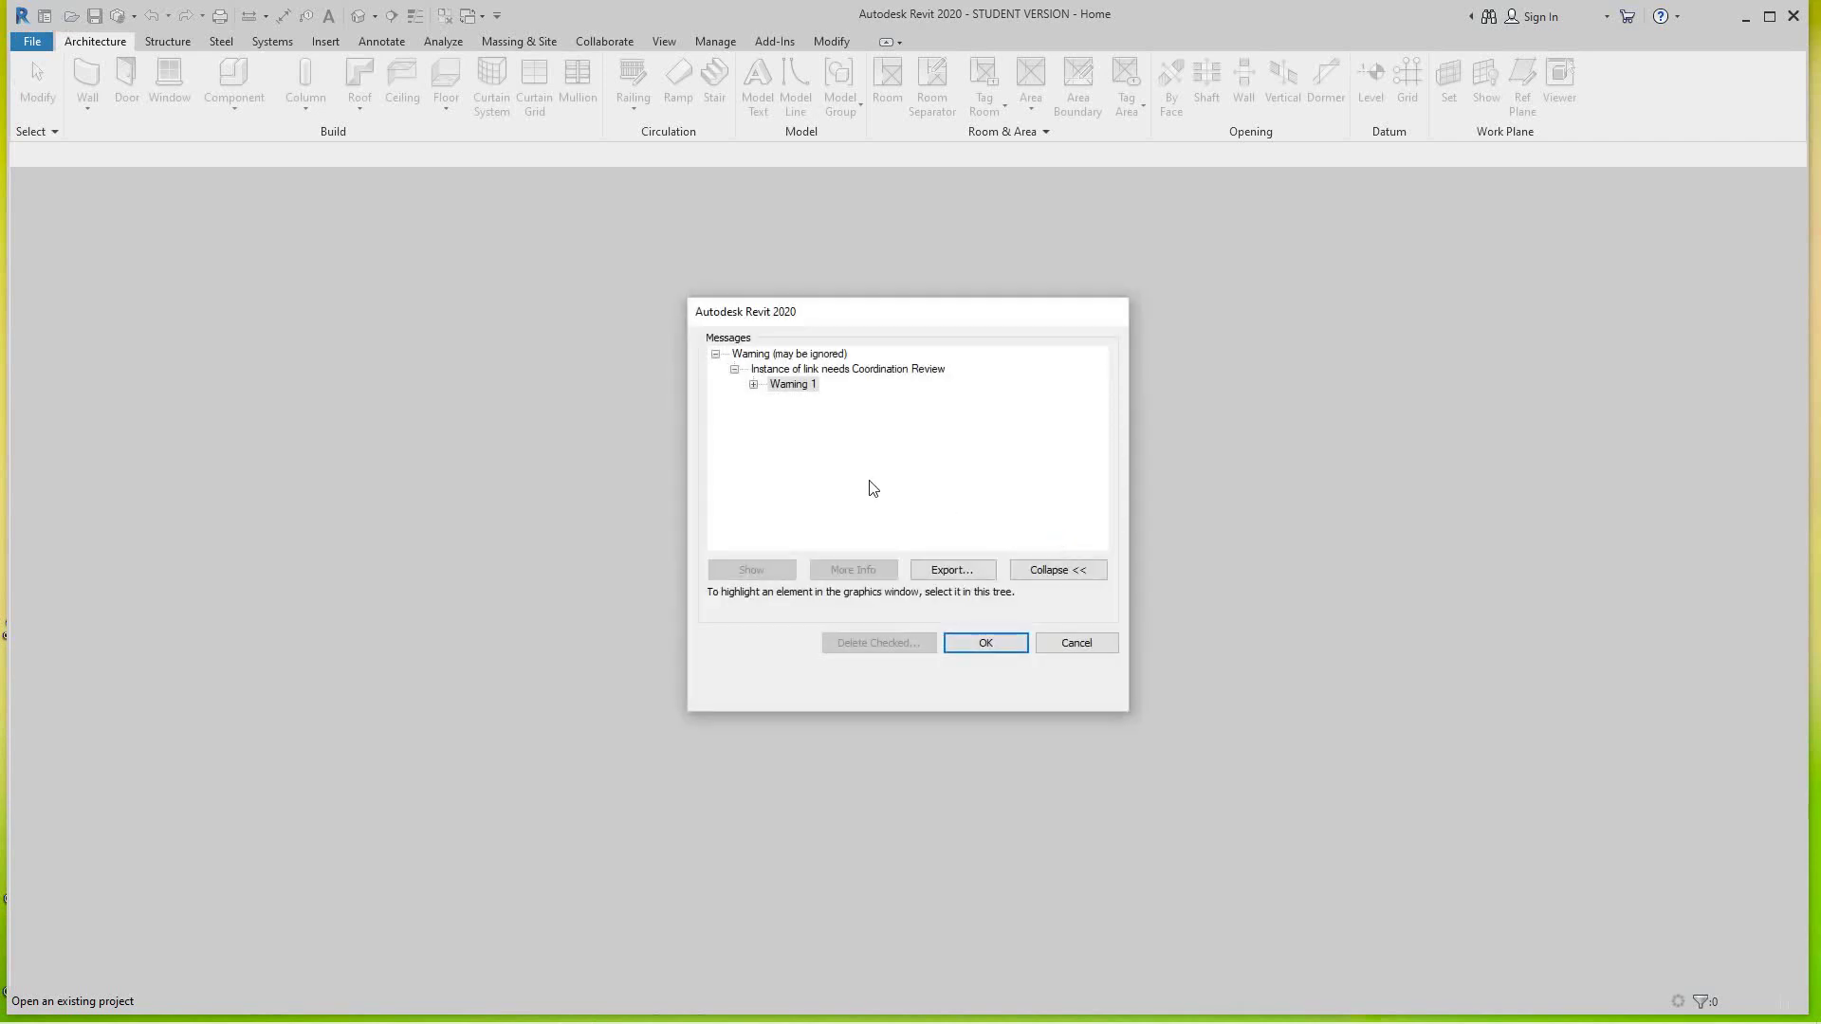
click(753, 385)
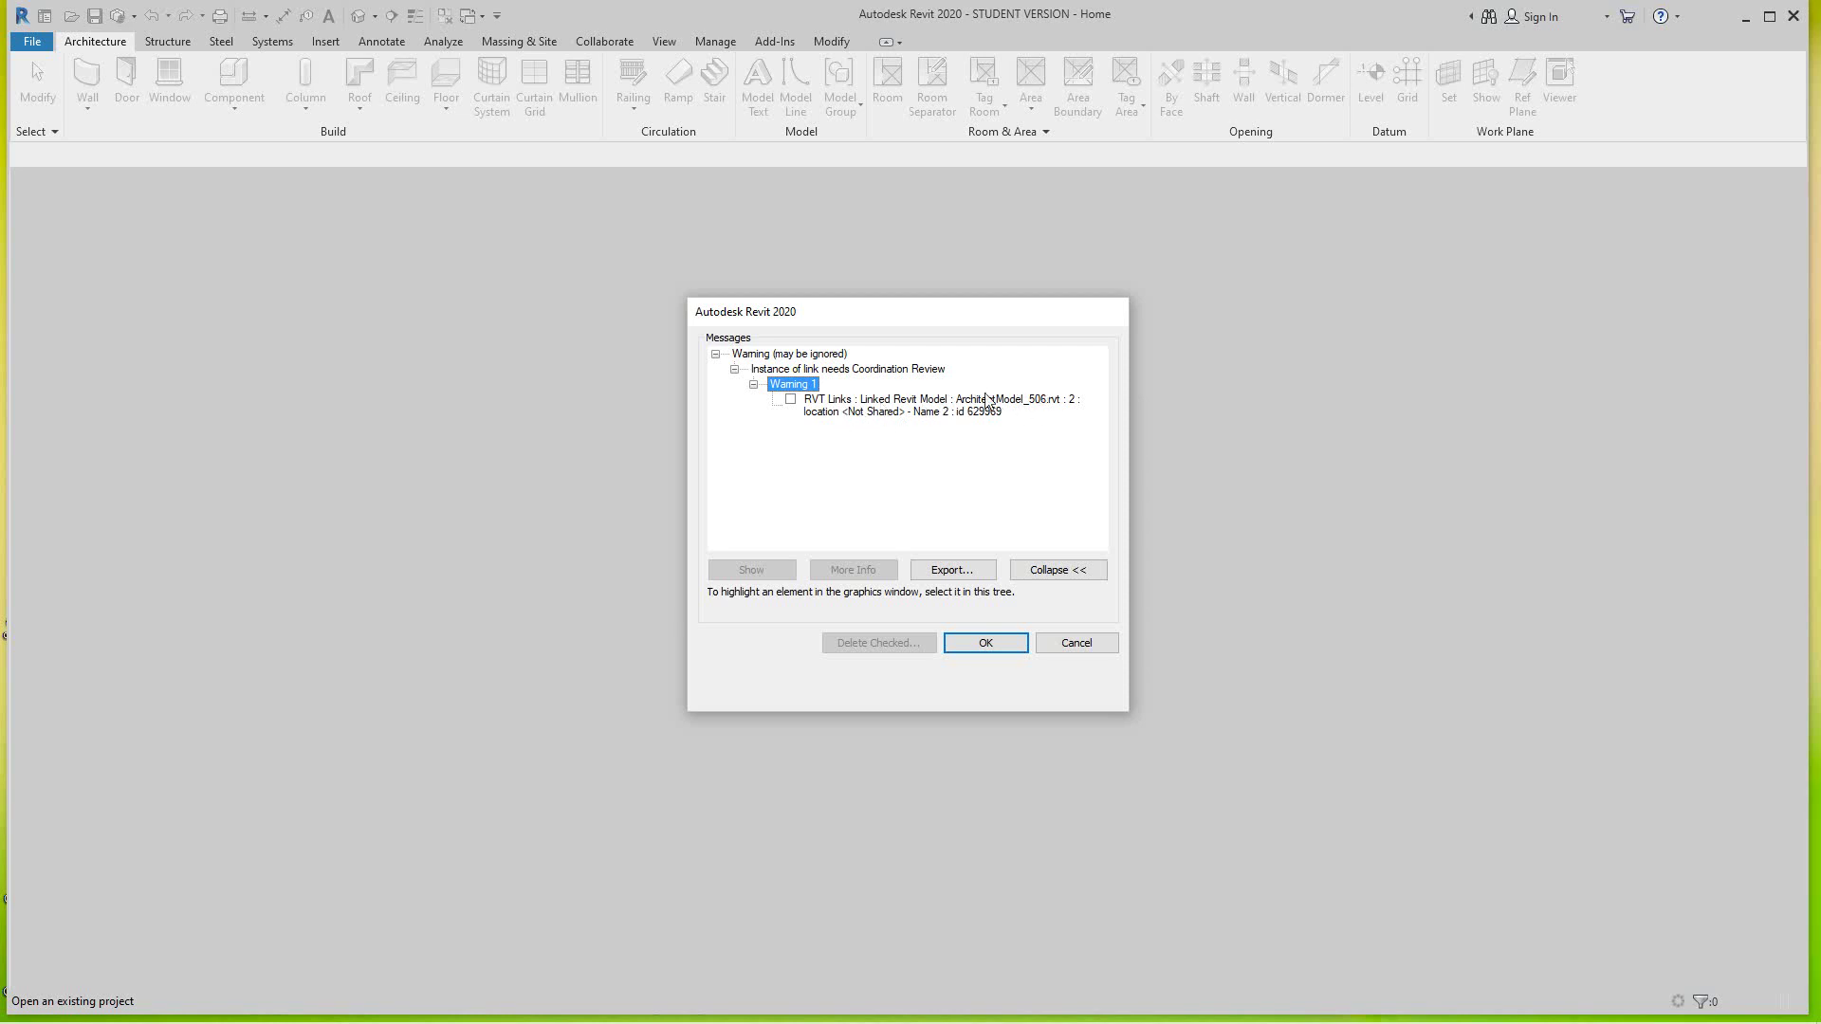
click(920, 417)
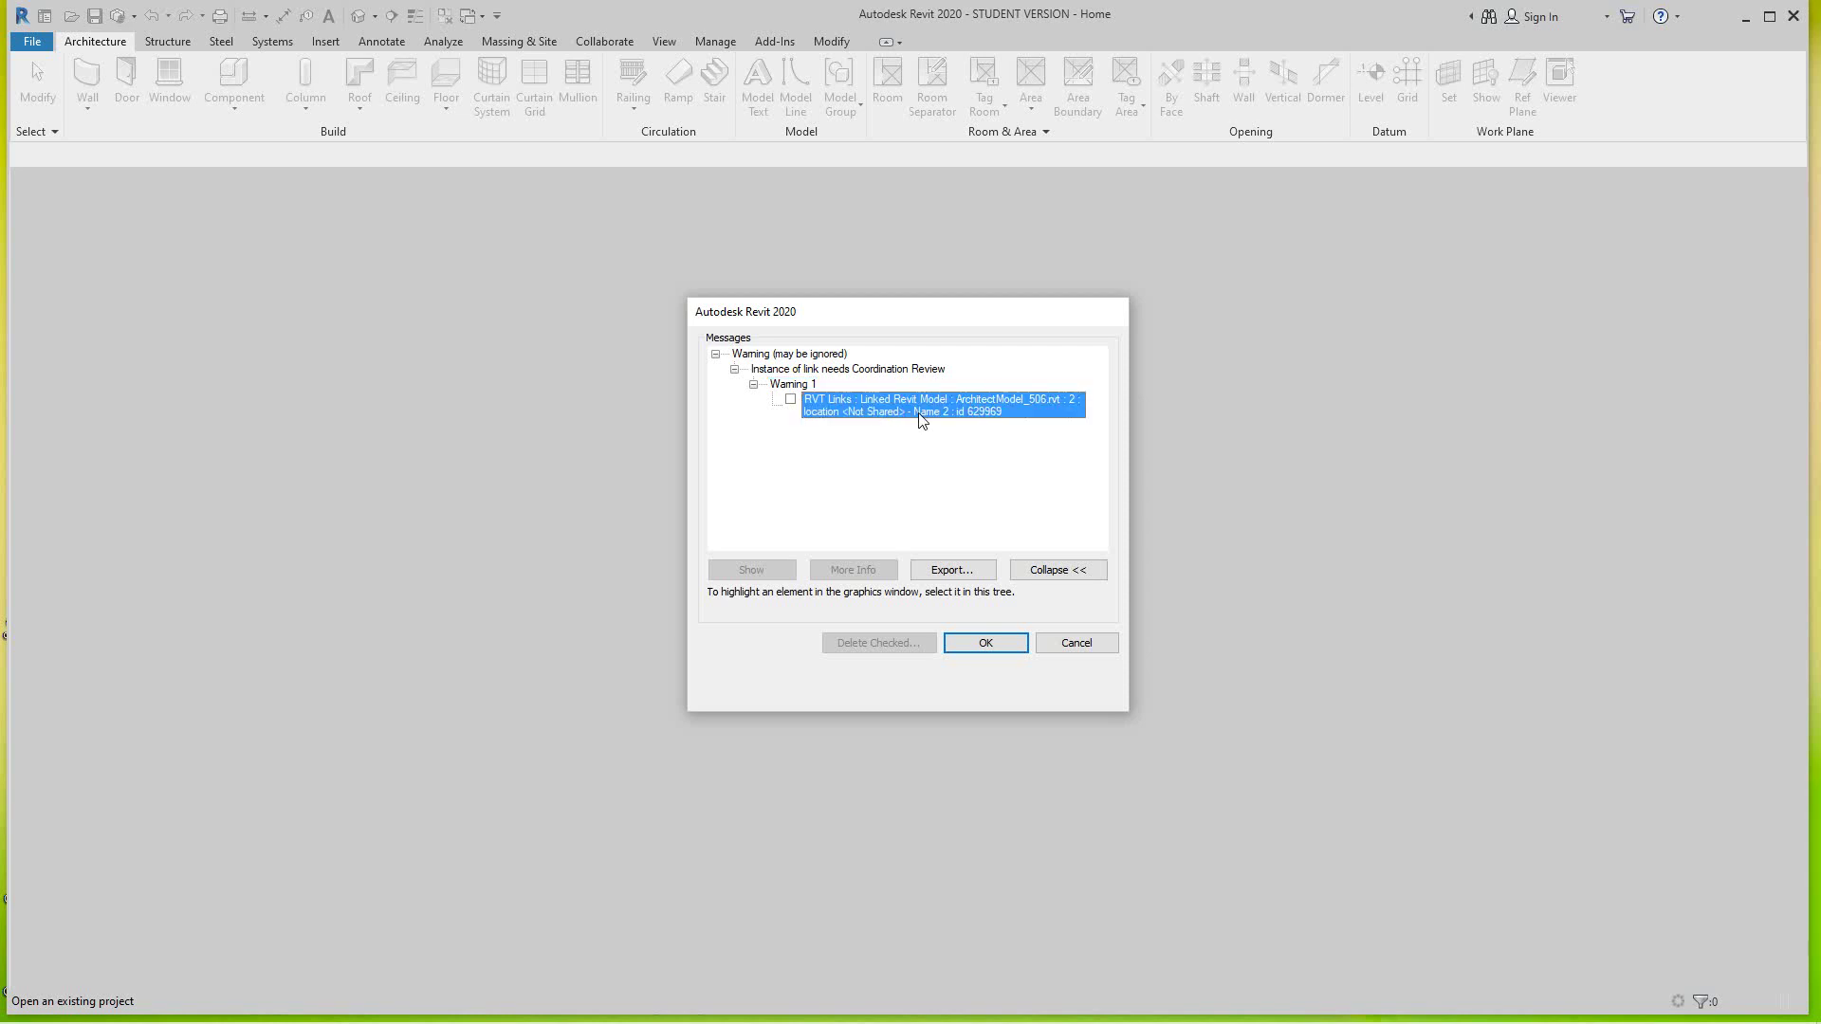
Step: Close the link warning and zoom the East - Mech elevation toward the level heads
click(986, 644)
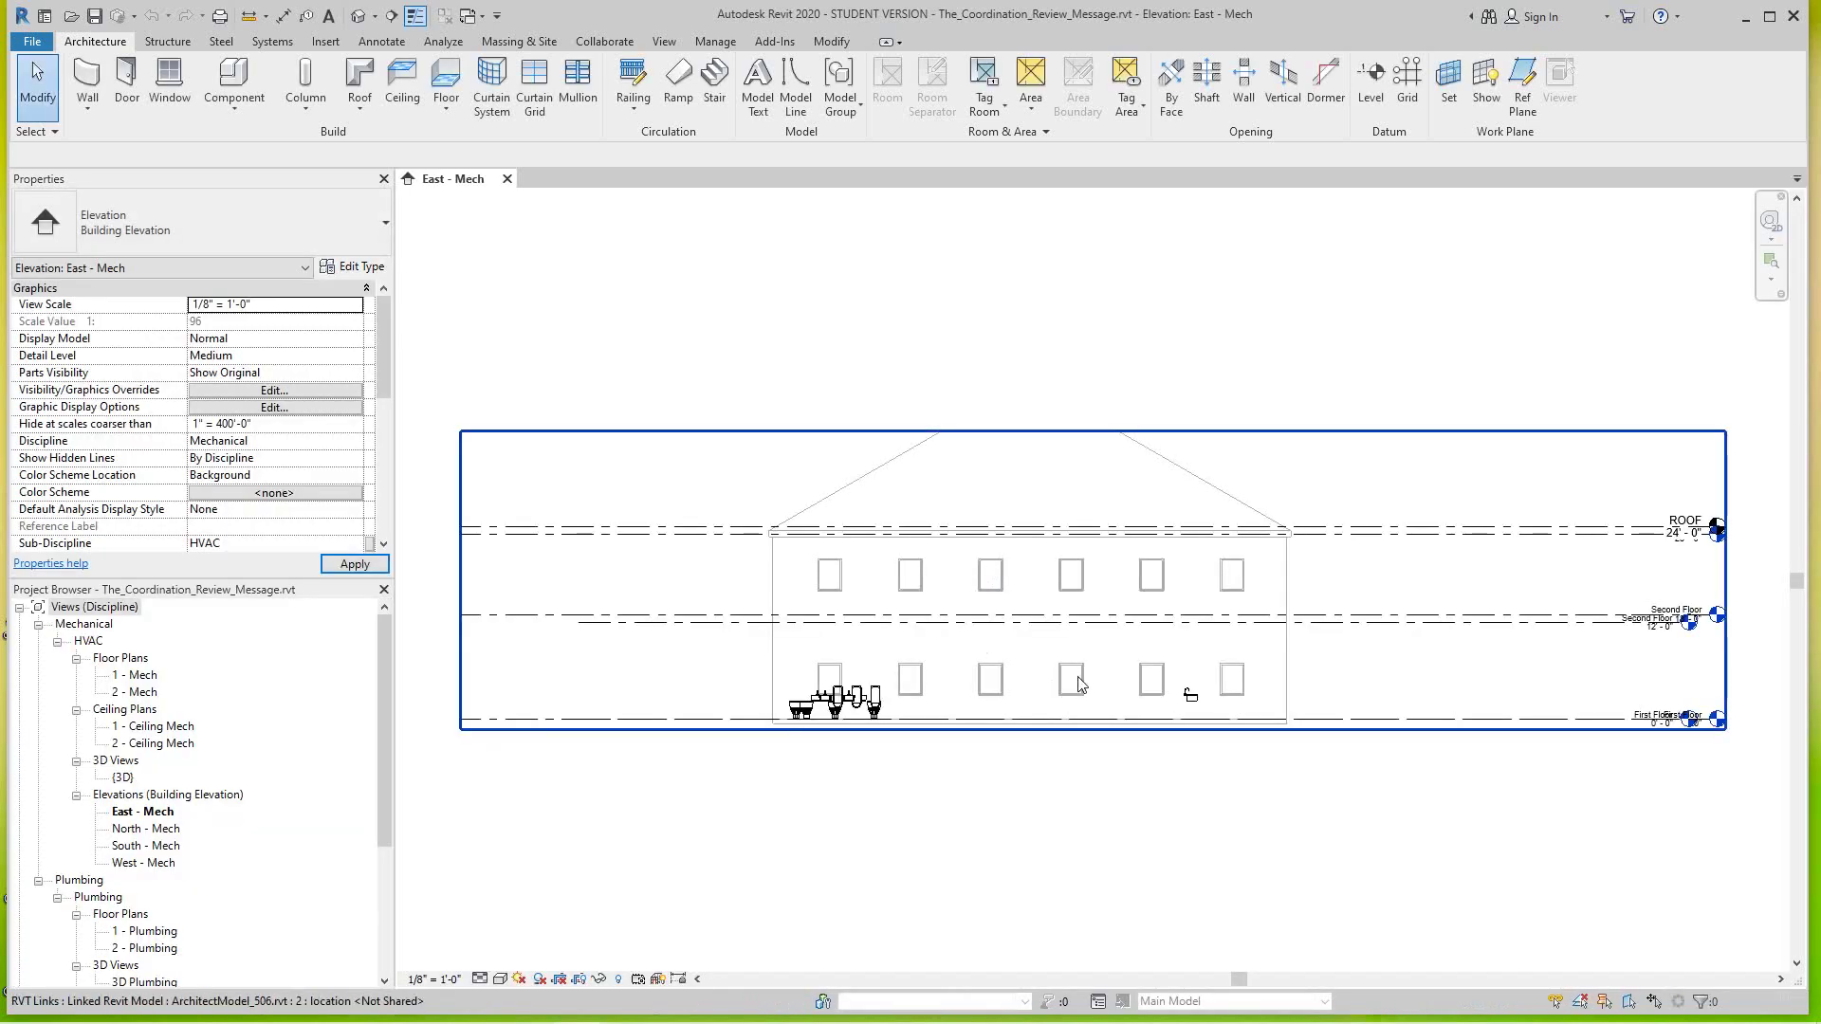
scroll(1437, 644, up, 1)
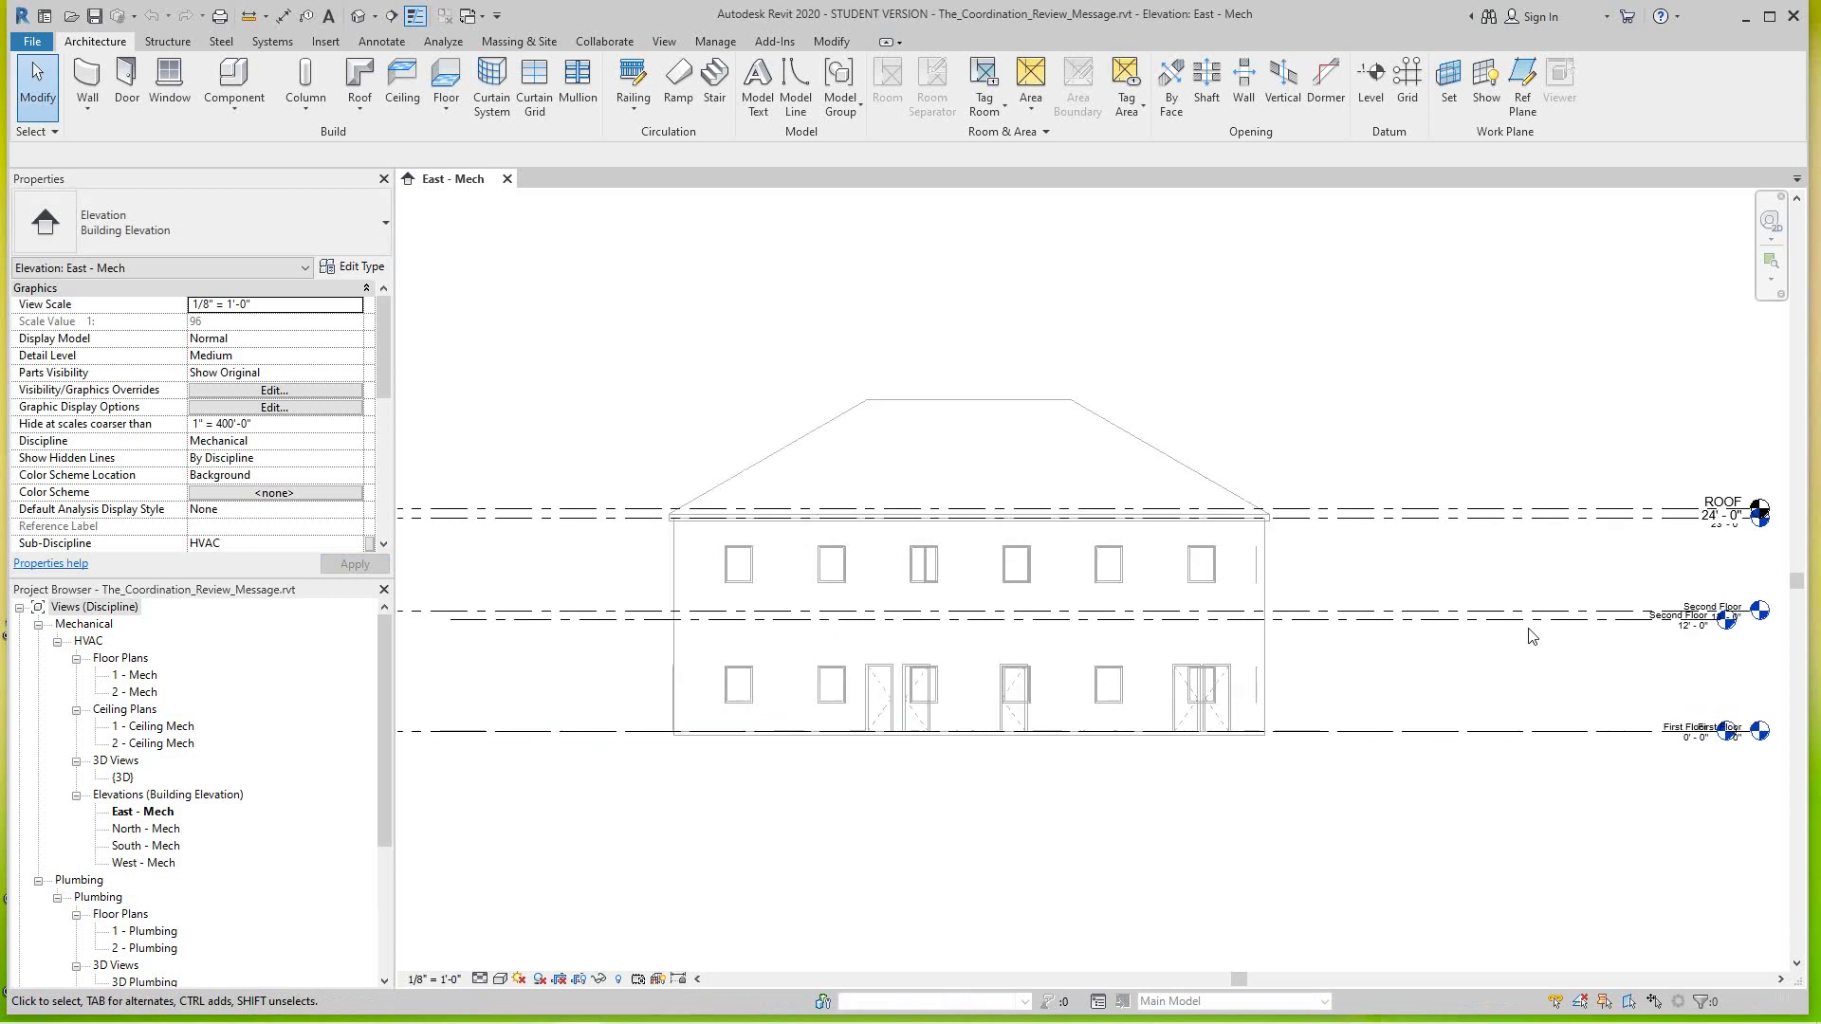
middle_drag(1530, 636, 1162, 655)
scroll(1289, 630, up, 2)
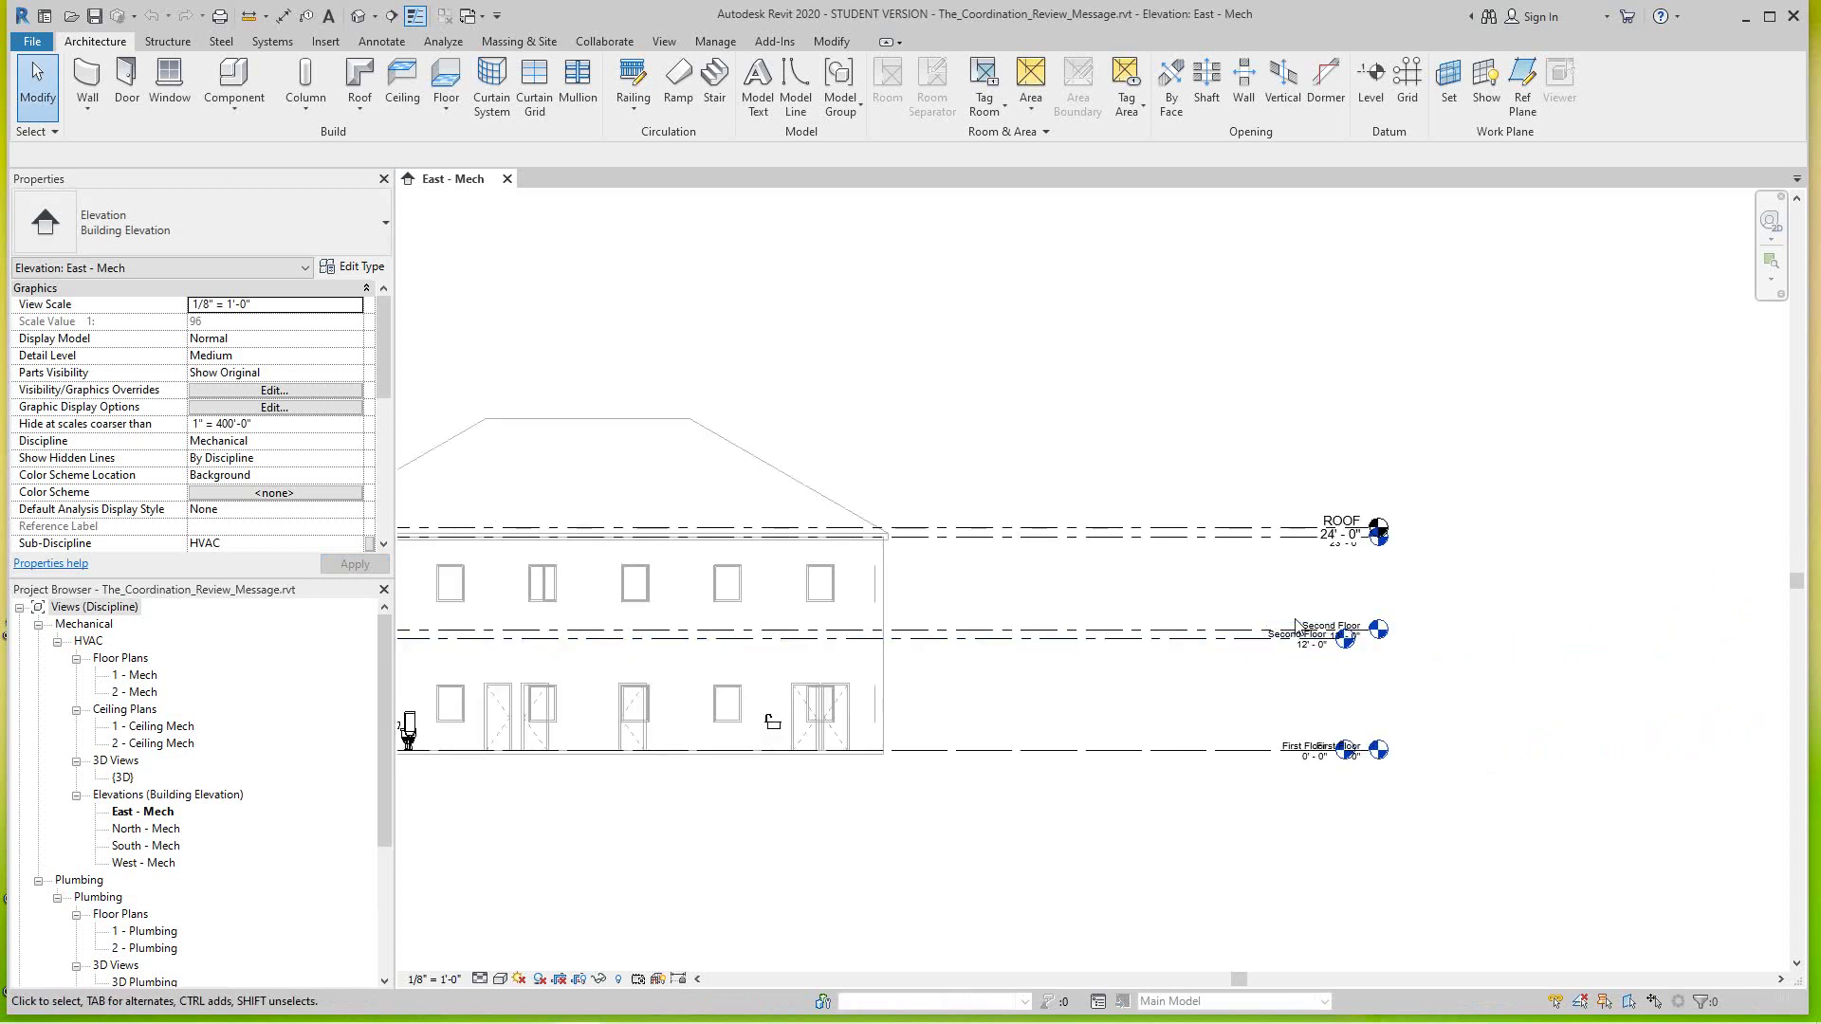
scroll(1581, 650, up, 2)
scroll(1536, 653, up, 2)
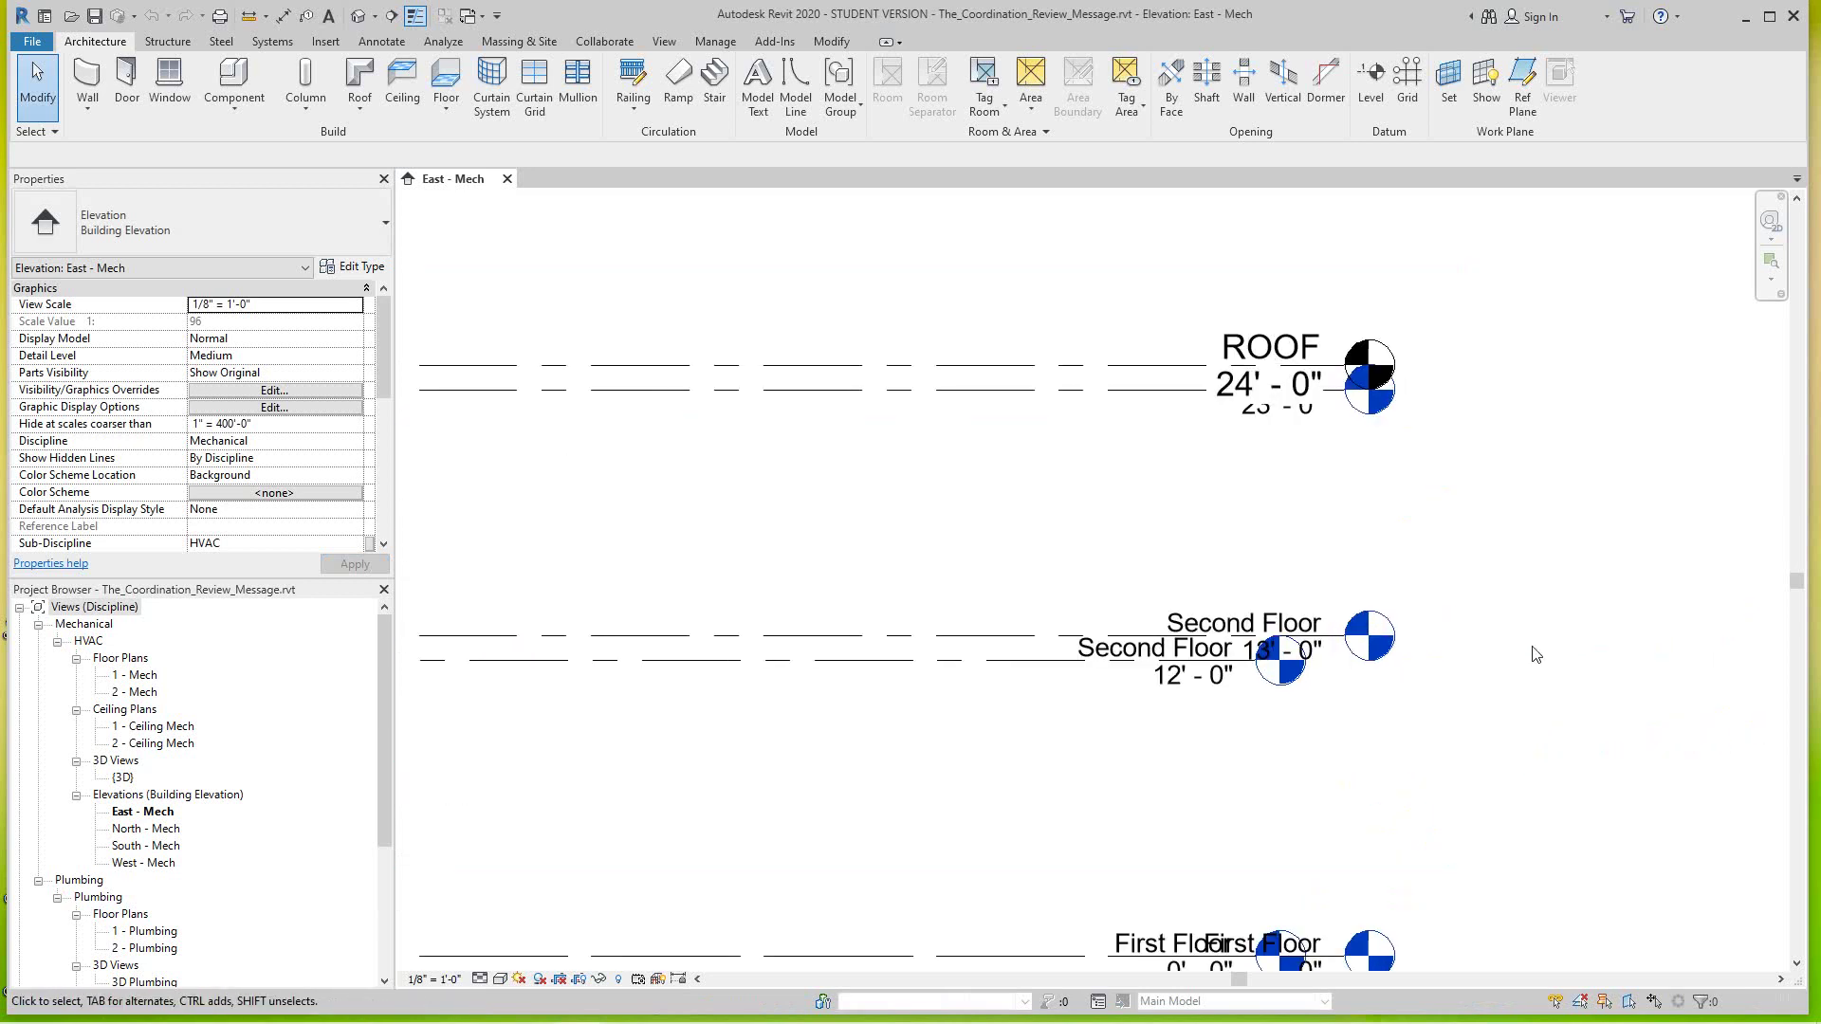
Step: Frame the host and linked ROOF and Second Floor level heads until they are legible
scroll(1516, 648, down, 2)
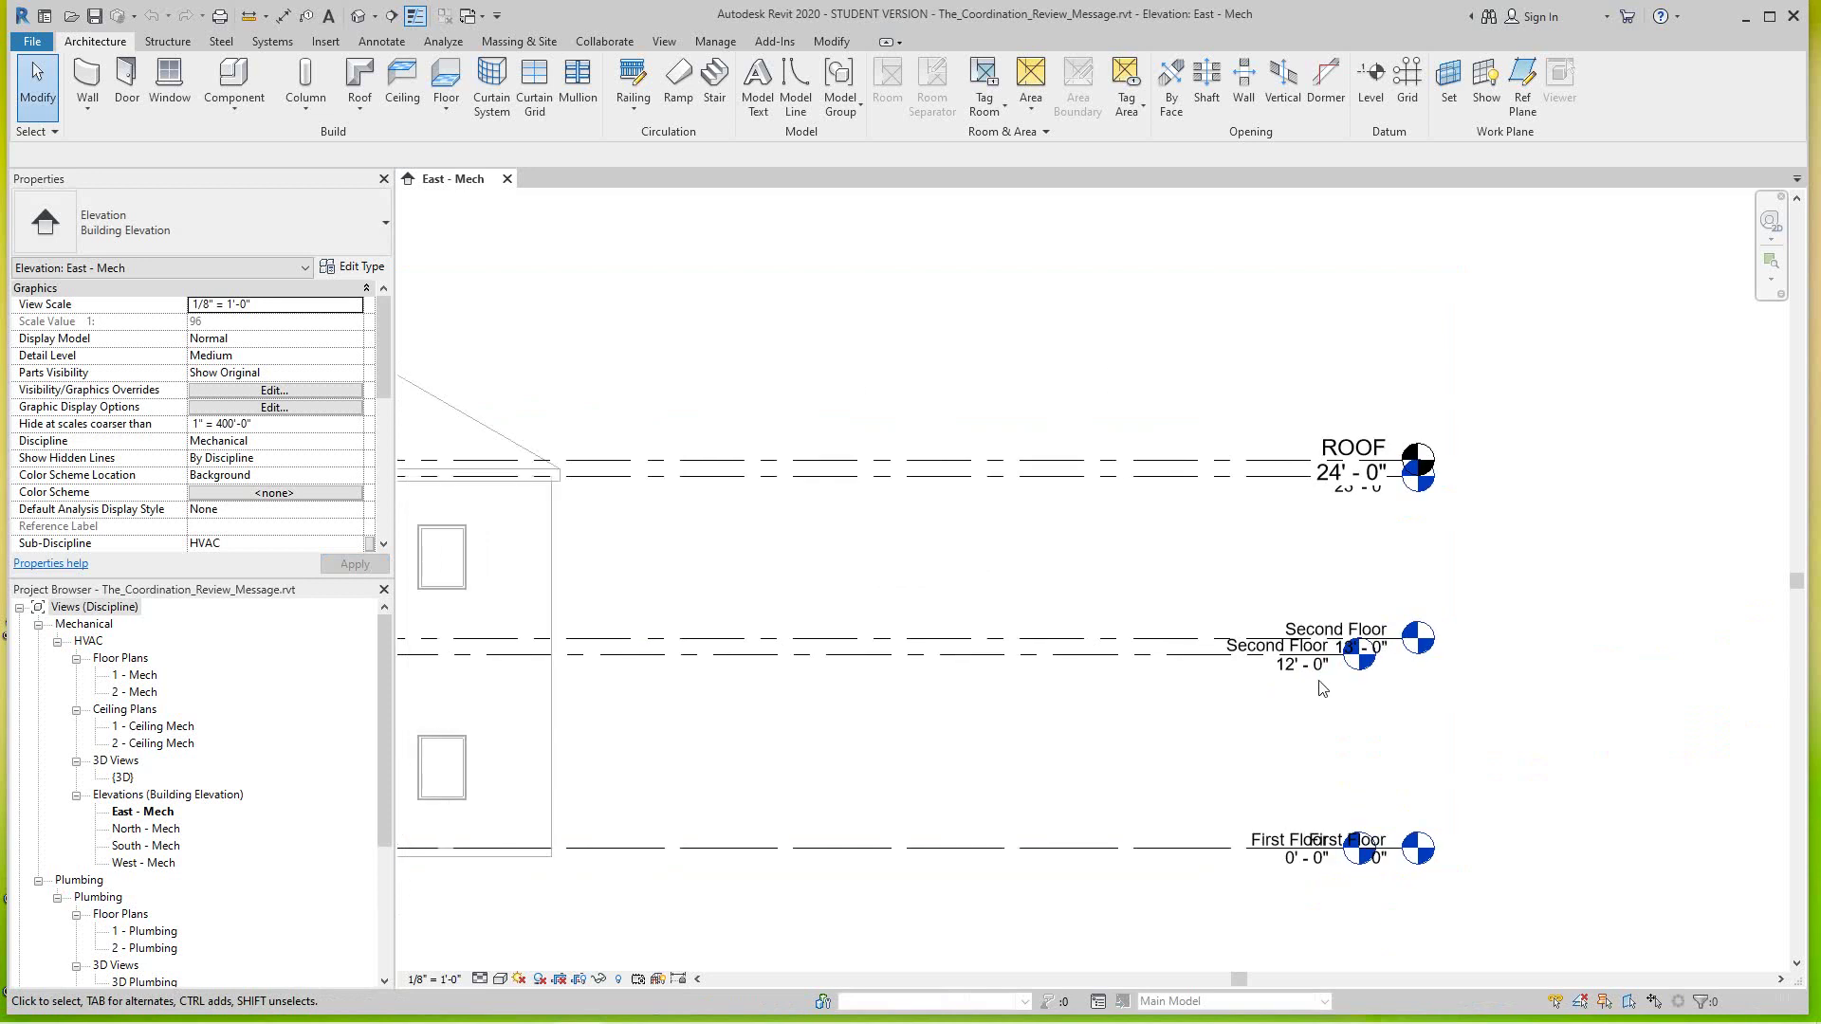
scroll(1254, 667, up, 2)
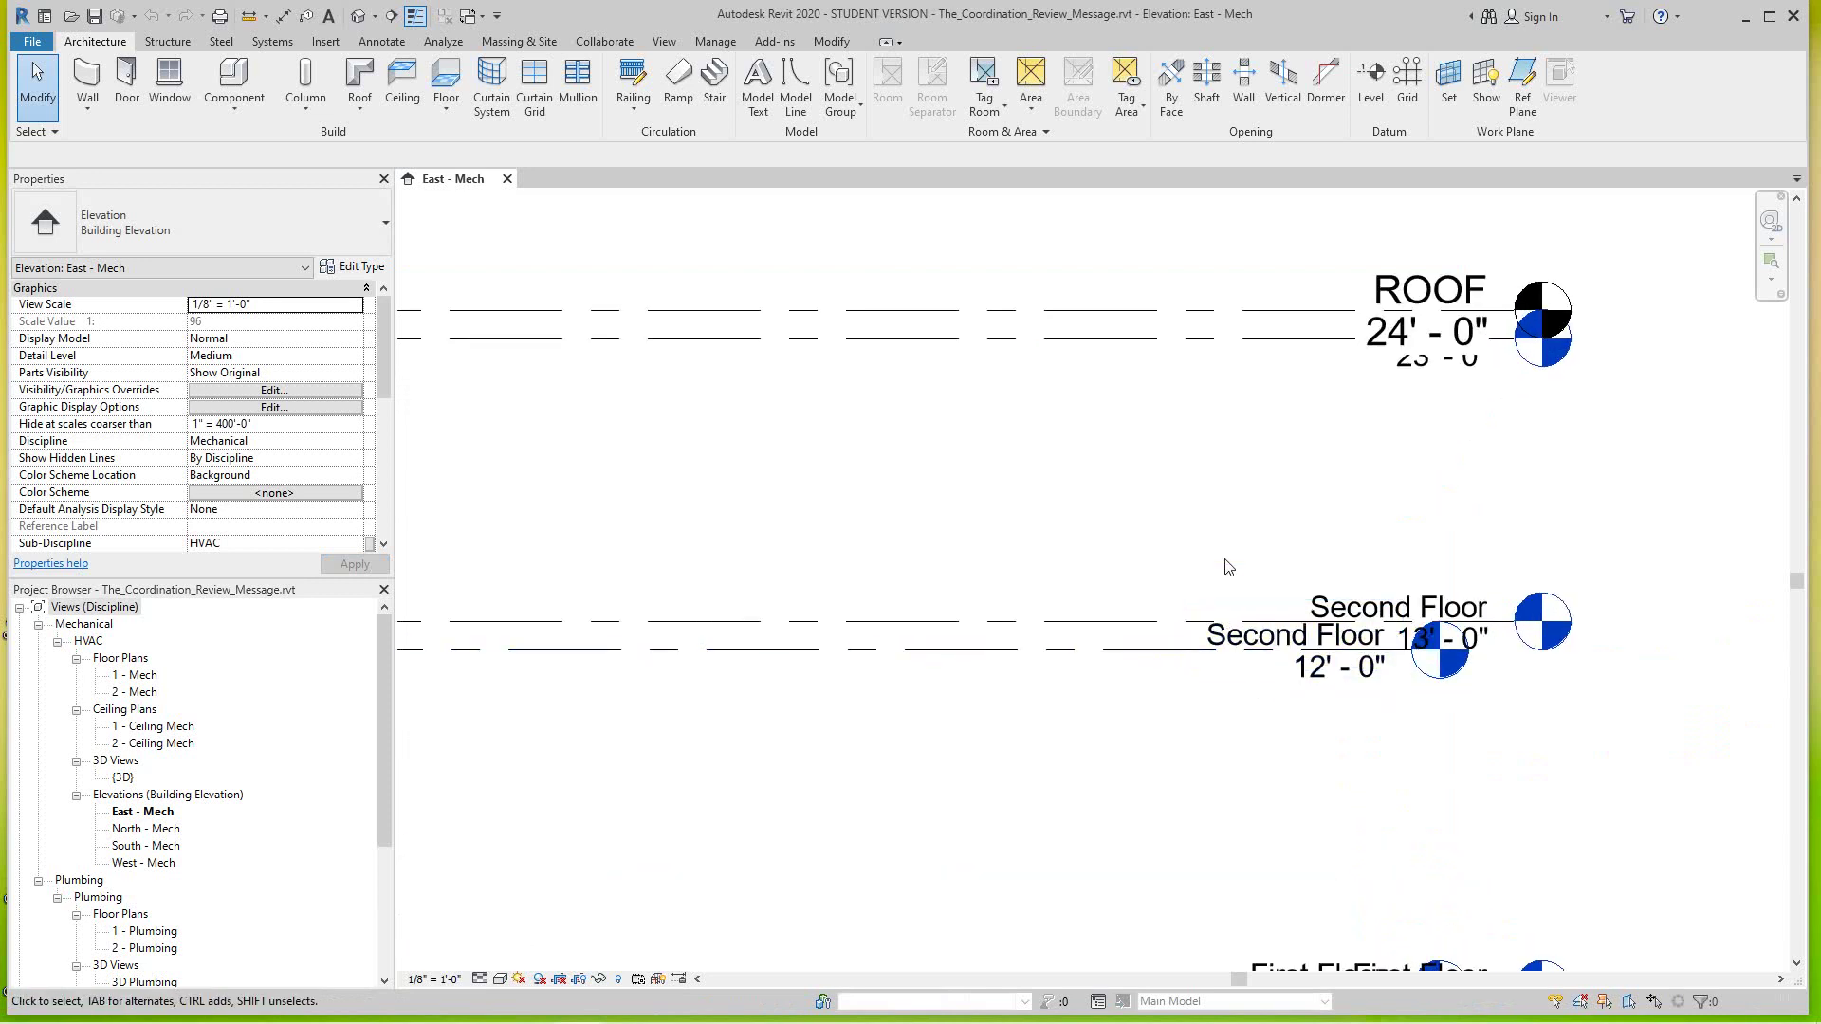
scroll(1197, 423, down, 3)
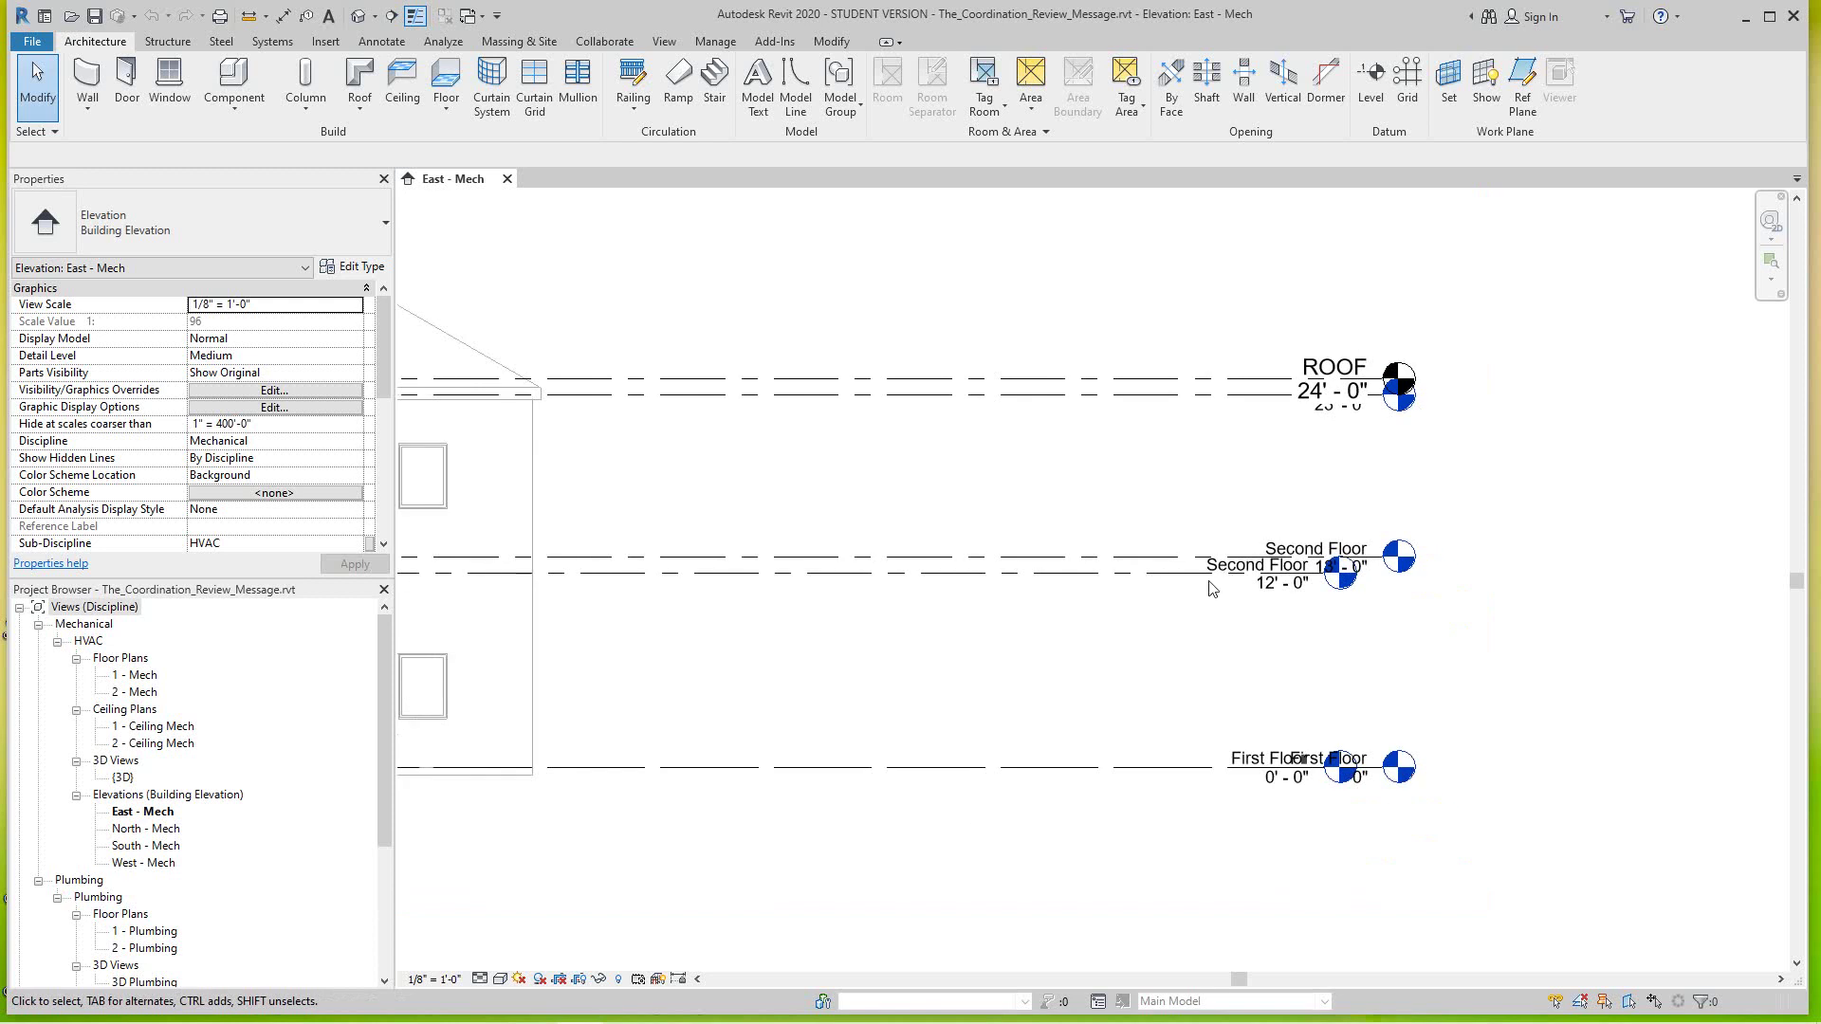
scroll(1208, 578, up, 1)
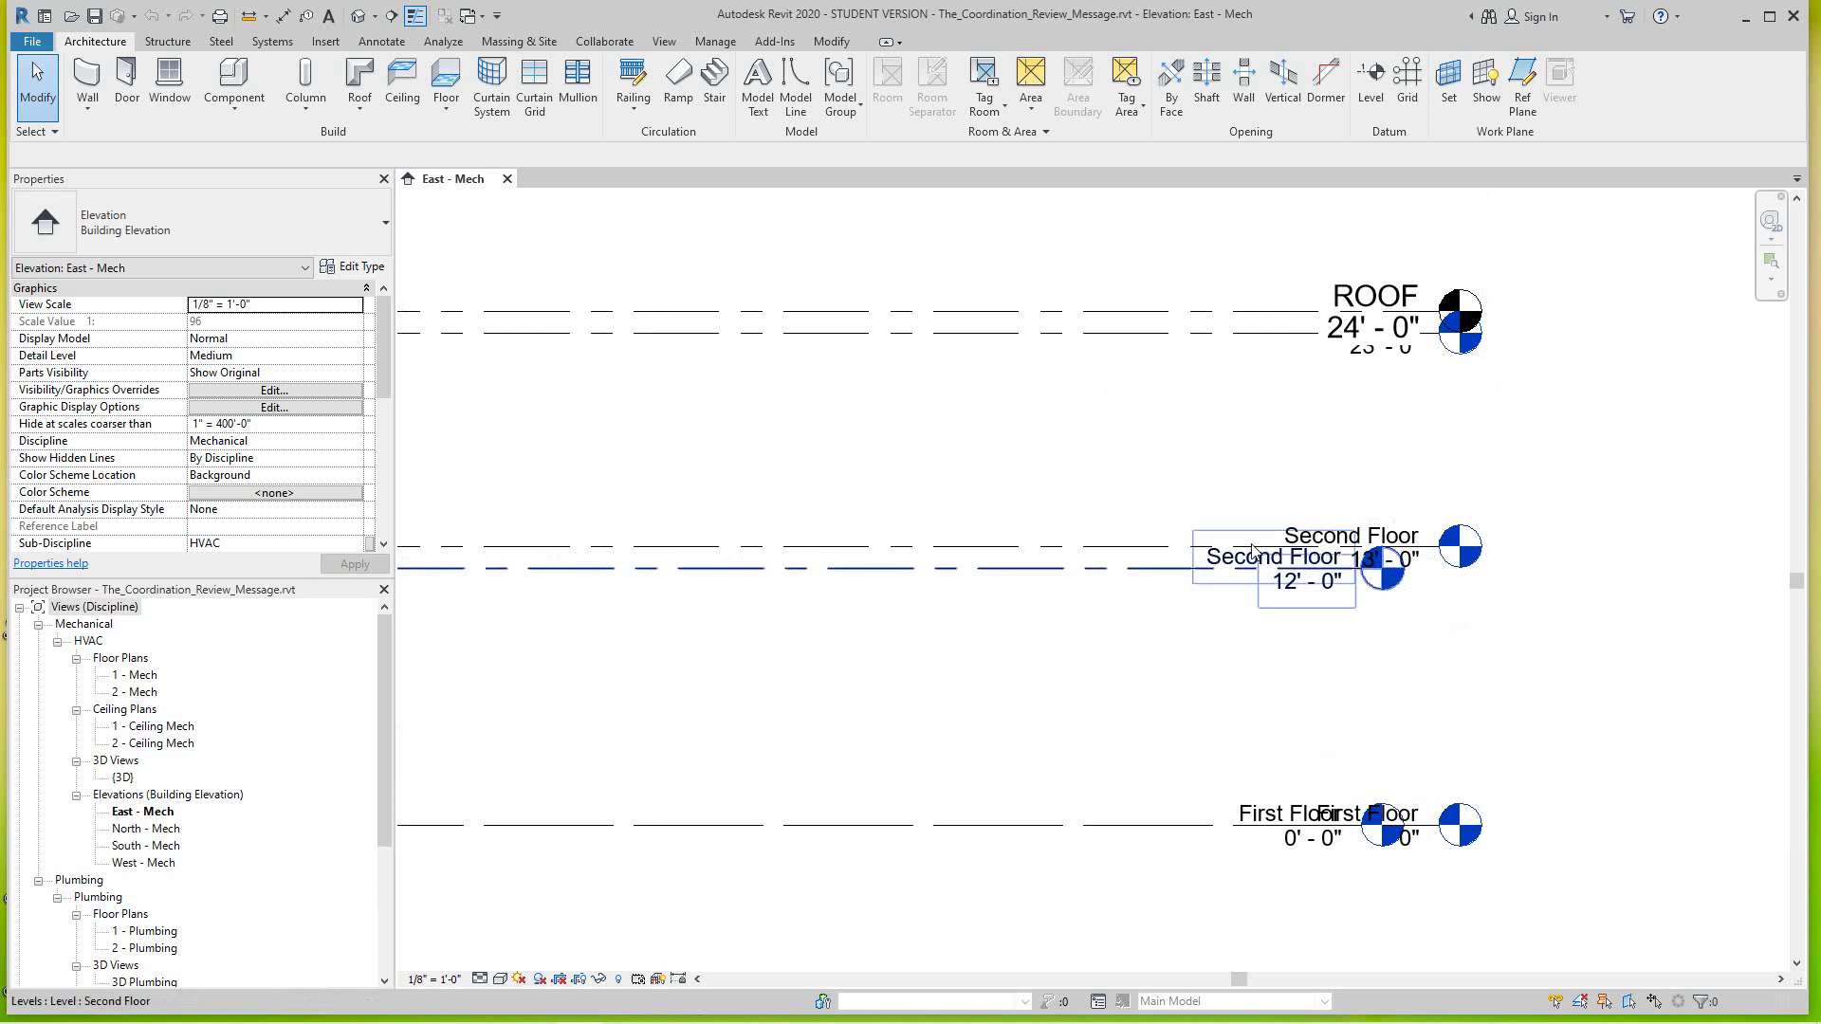
scroll(1280, 330, up, 2)
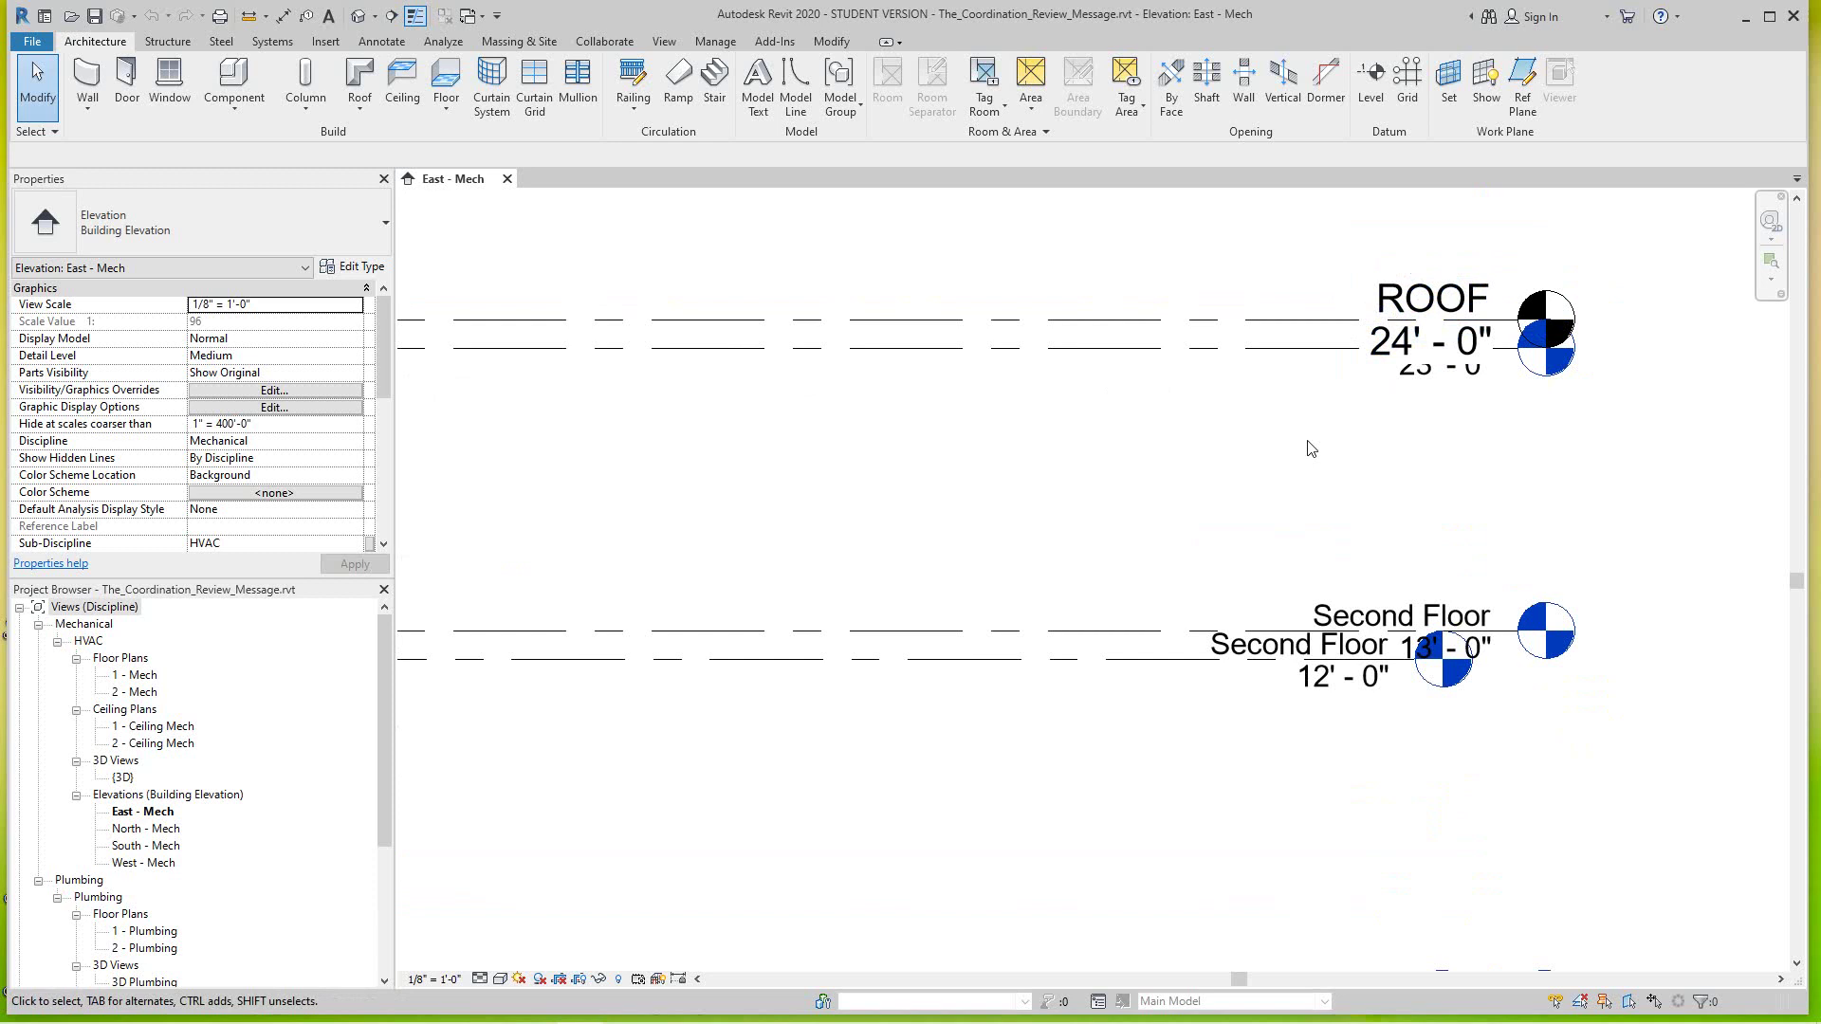
scroll(1301, 451, down, 3)
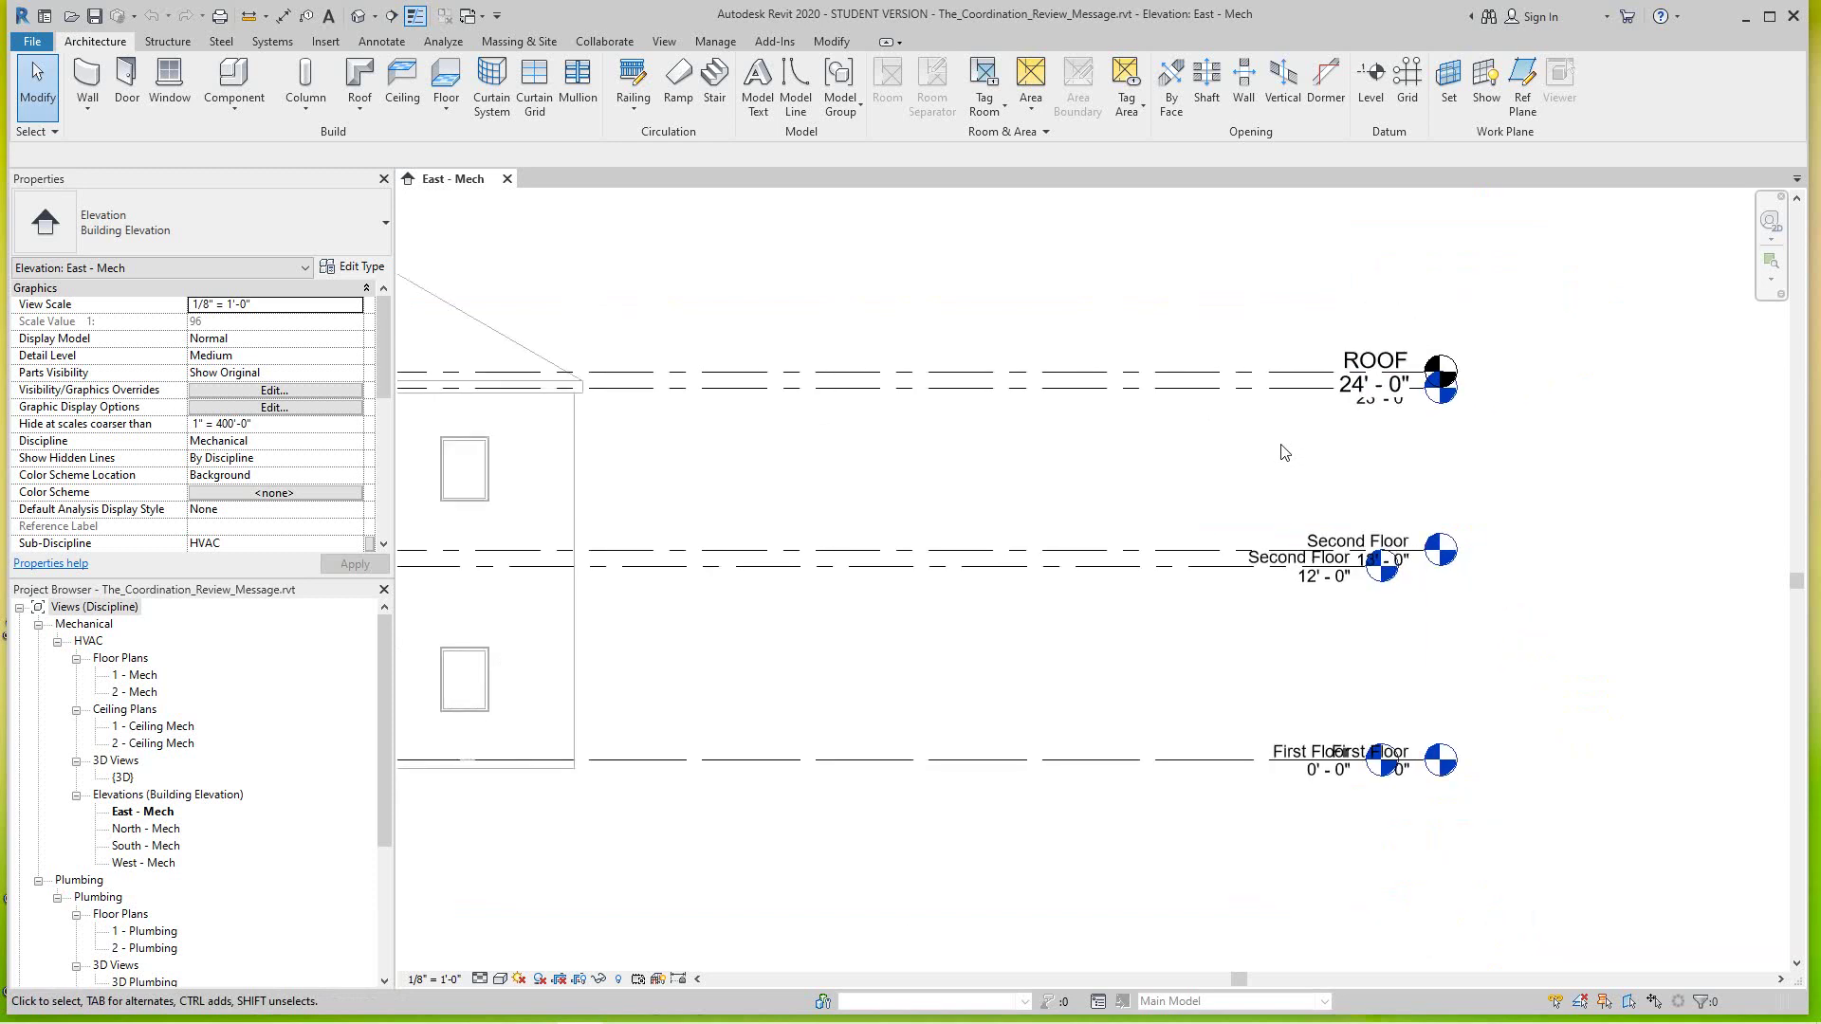
middle_drag(1292, 447, 1203, 492)
scroll(1221, 485, up, 1)
scroll(1202, 480, up, 1)
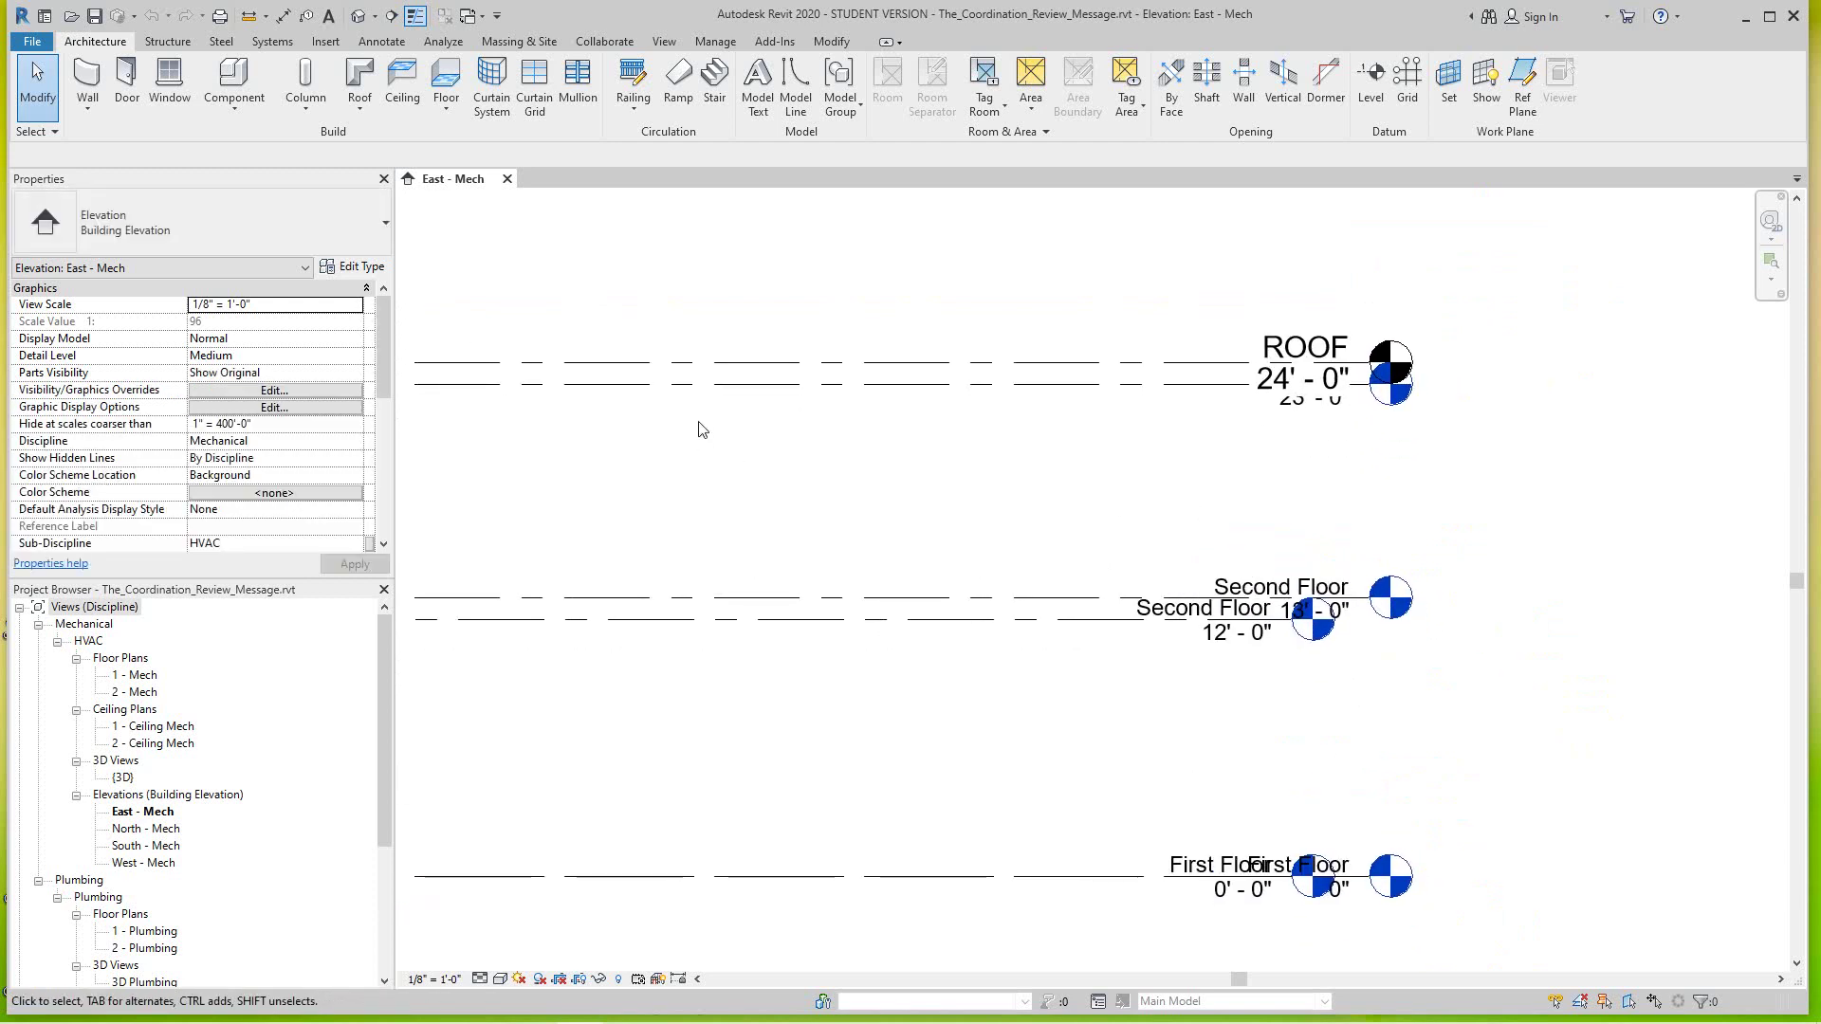
Step: Run Coordination Review with Select Link on ArchitectModel_506, listing two 1' - 0" level moves
click(599, 43)
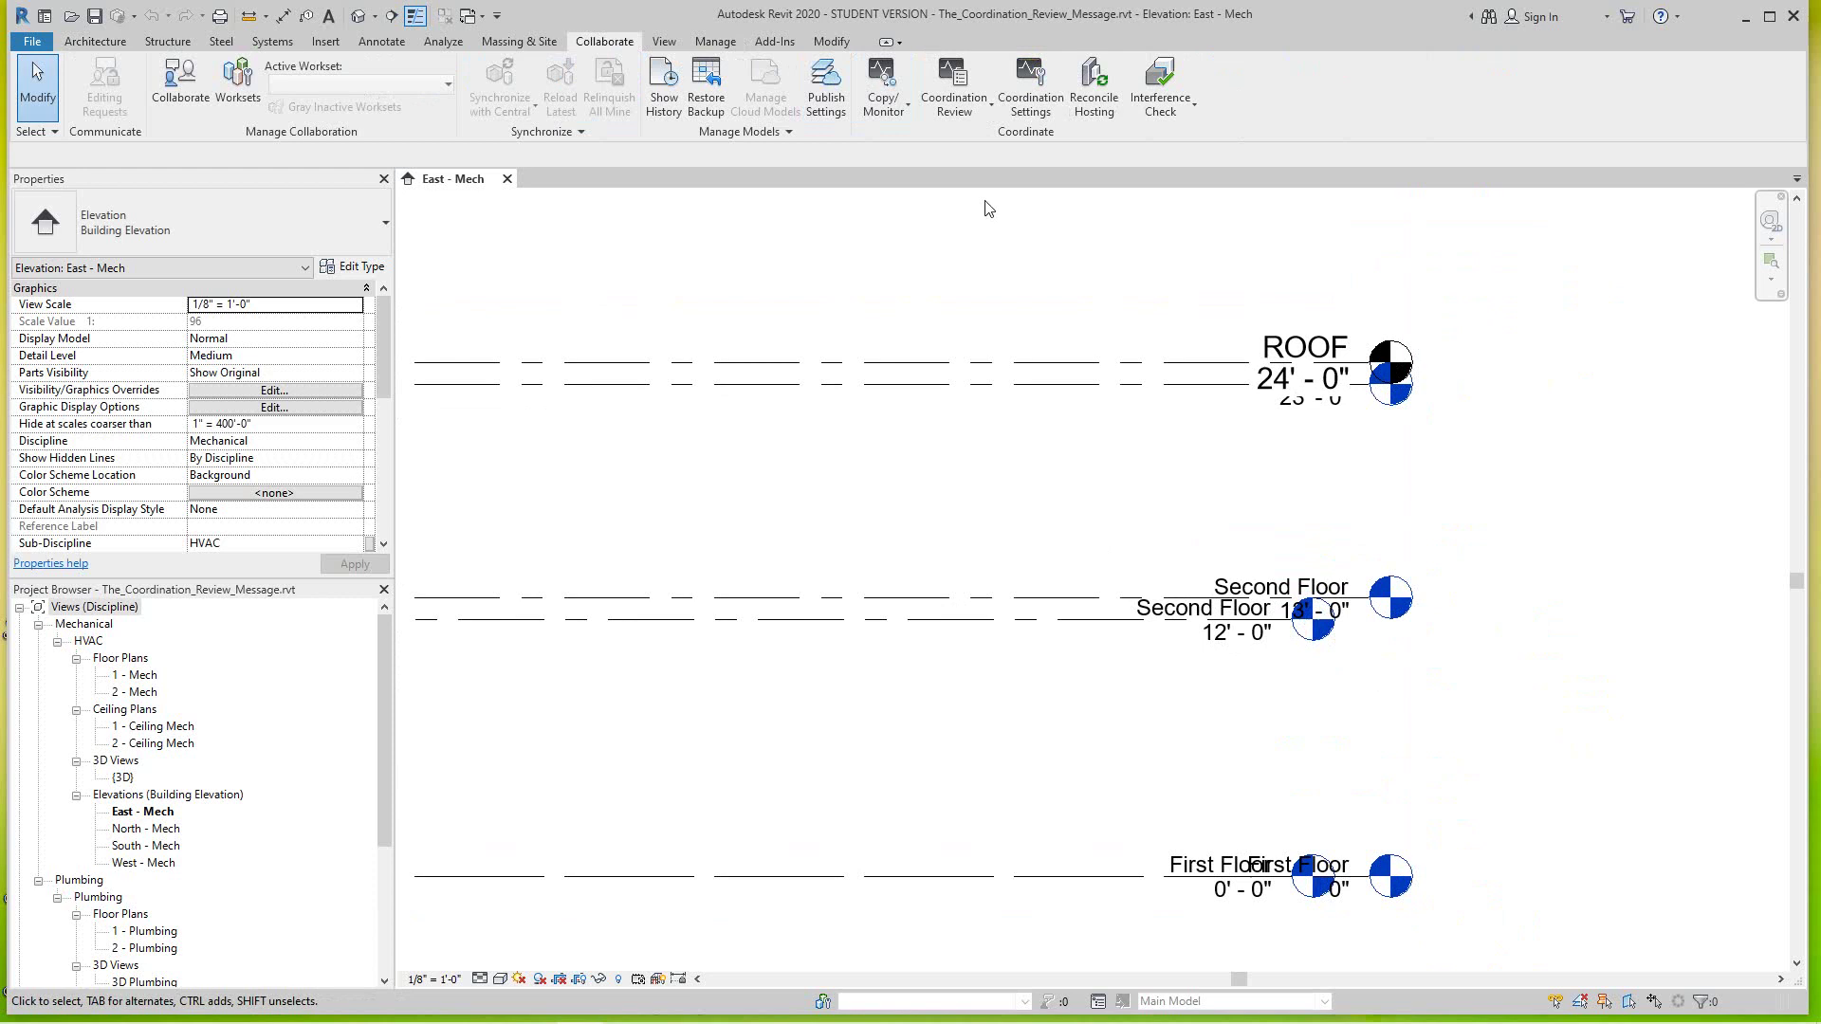
click(981, 108)
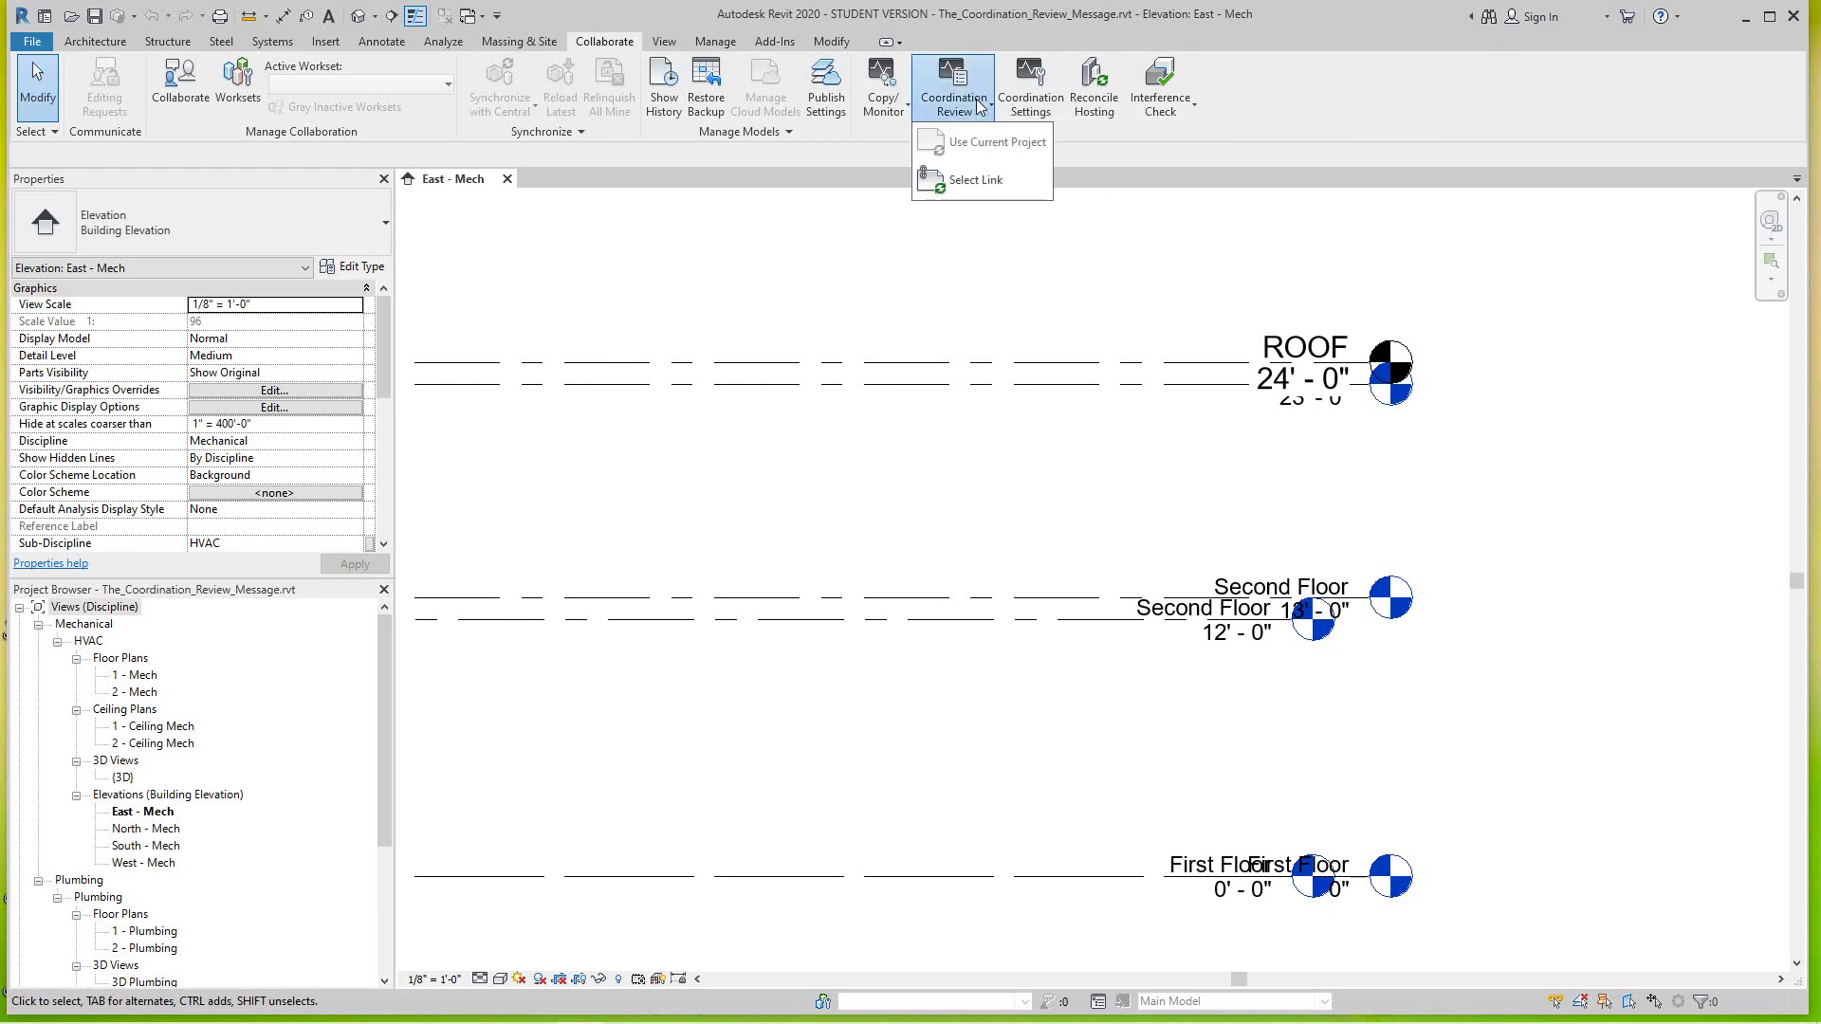
click(974, 182)
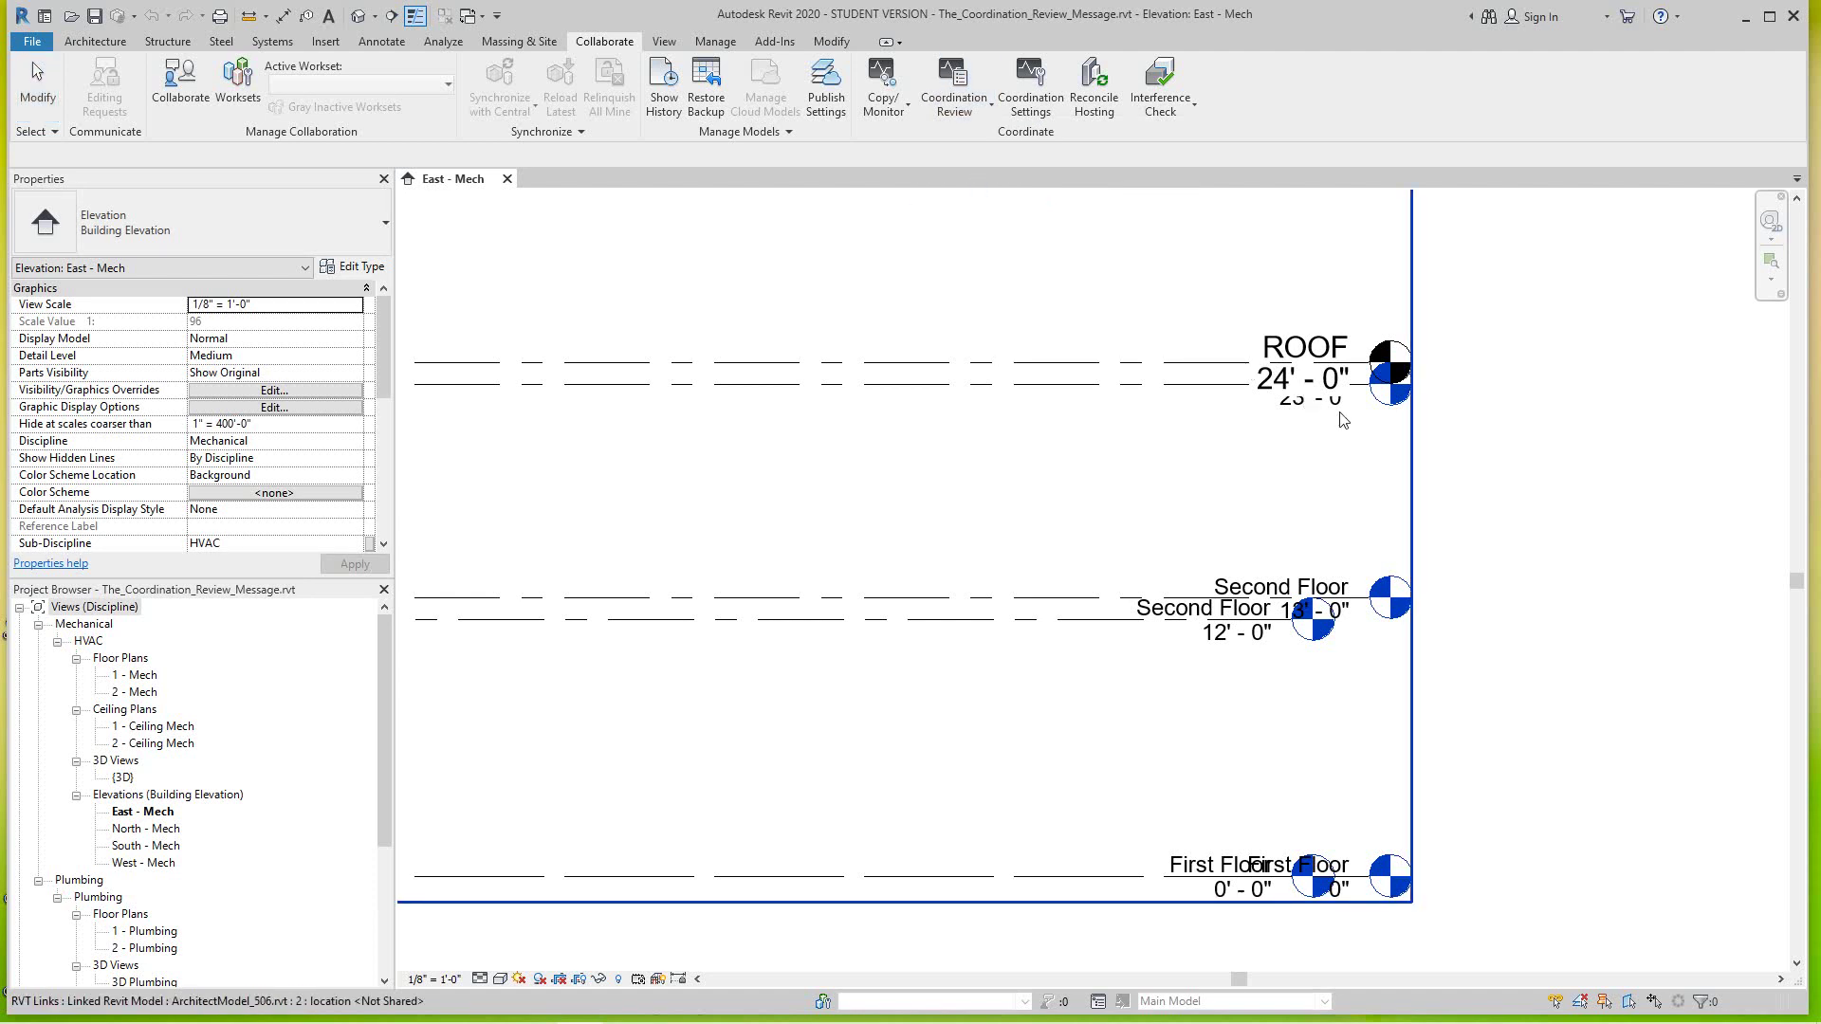
click(1414, 393)
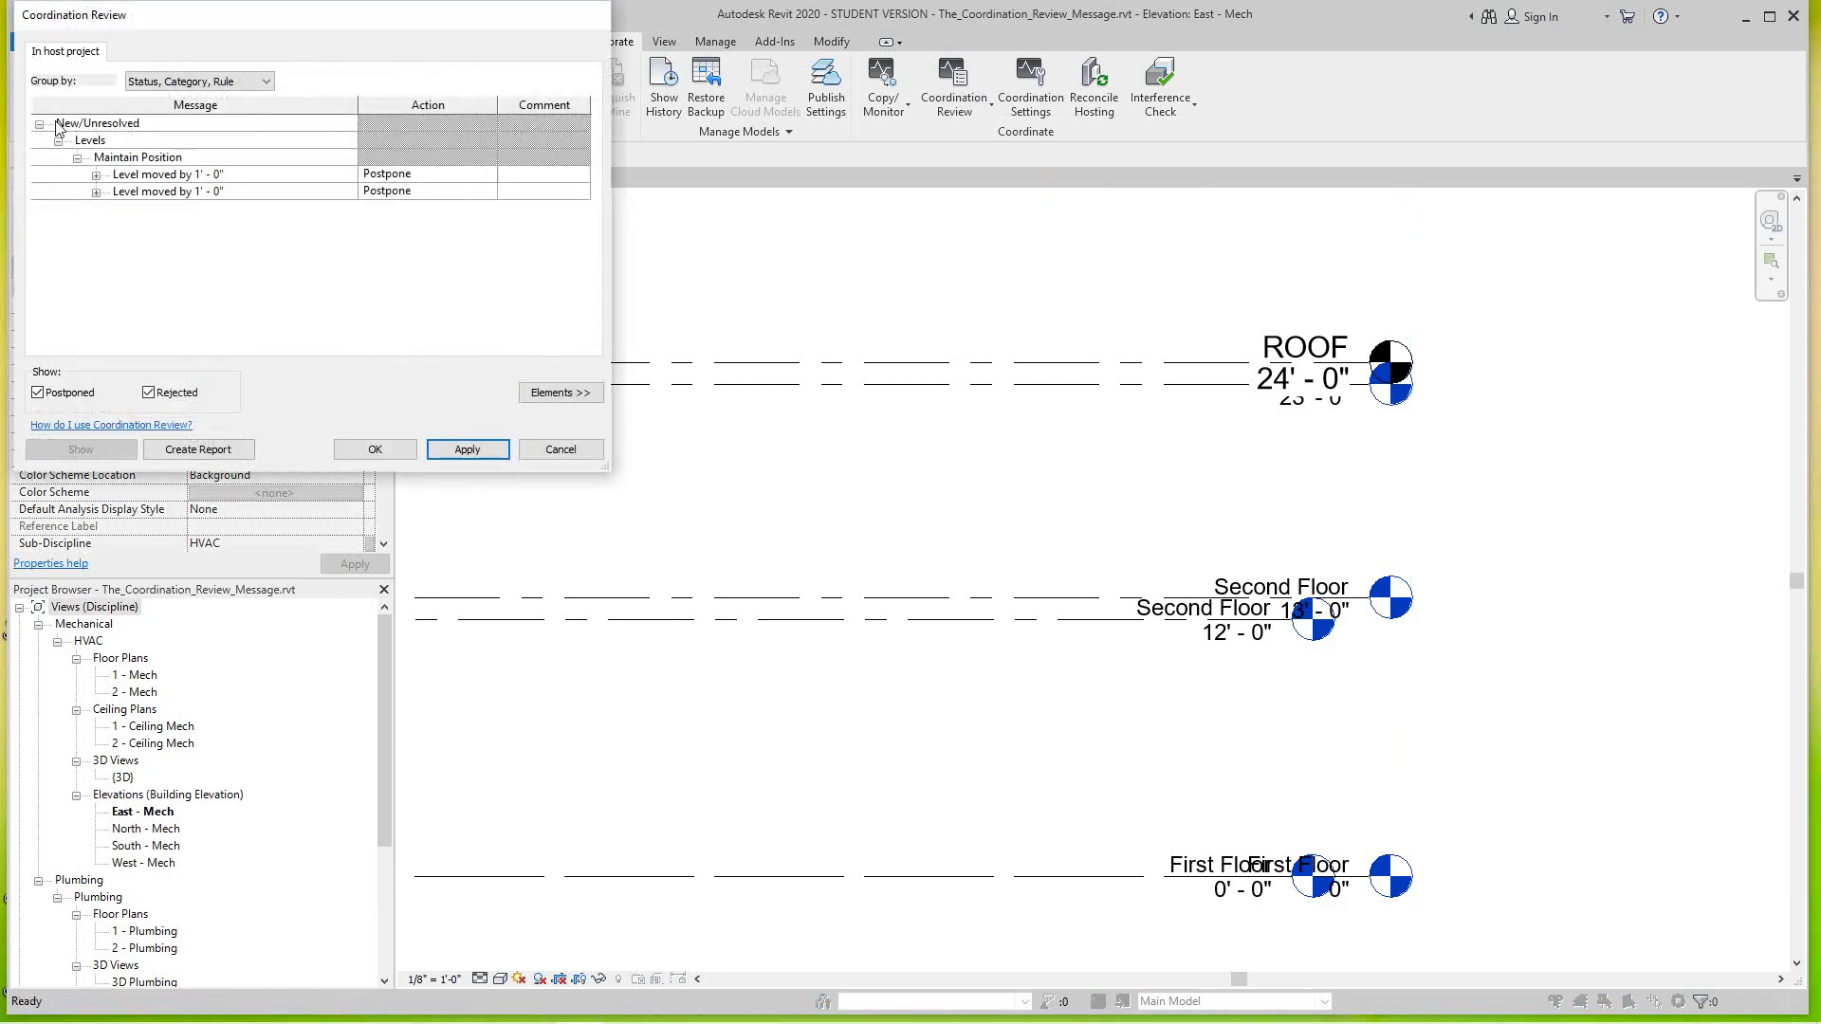
Step: Centre the Coordination Review dialog and expand both 'Level moved by 1' - 0"' items
drag(219, 13, 473, 253)
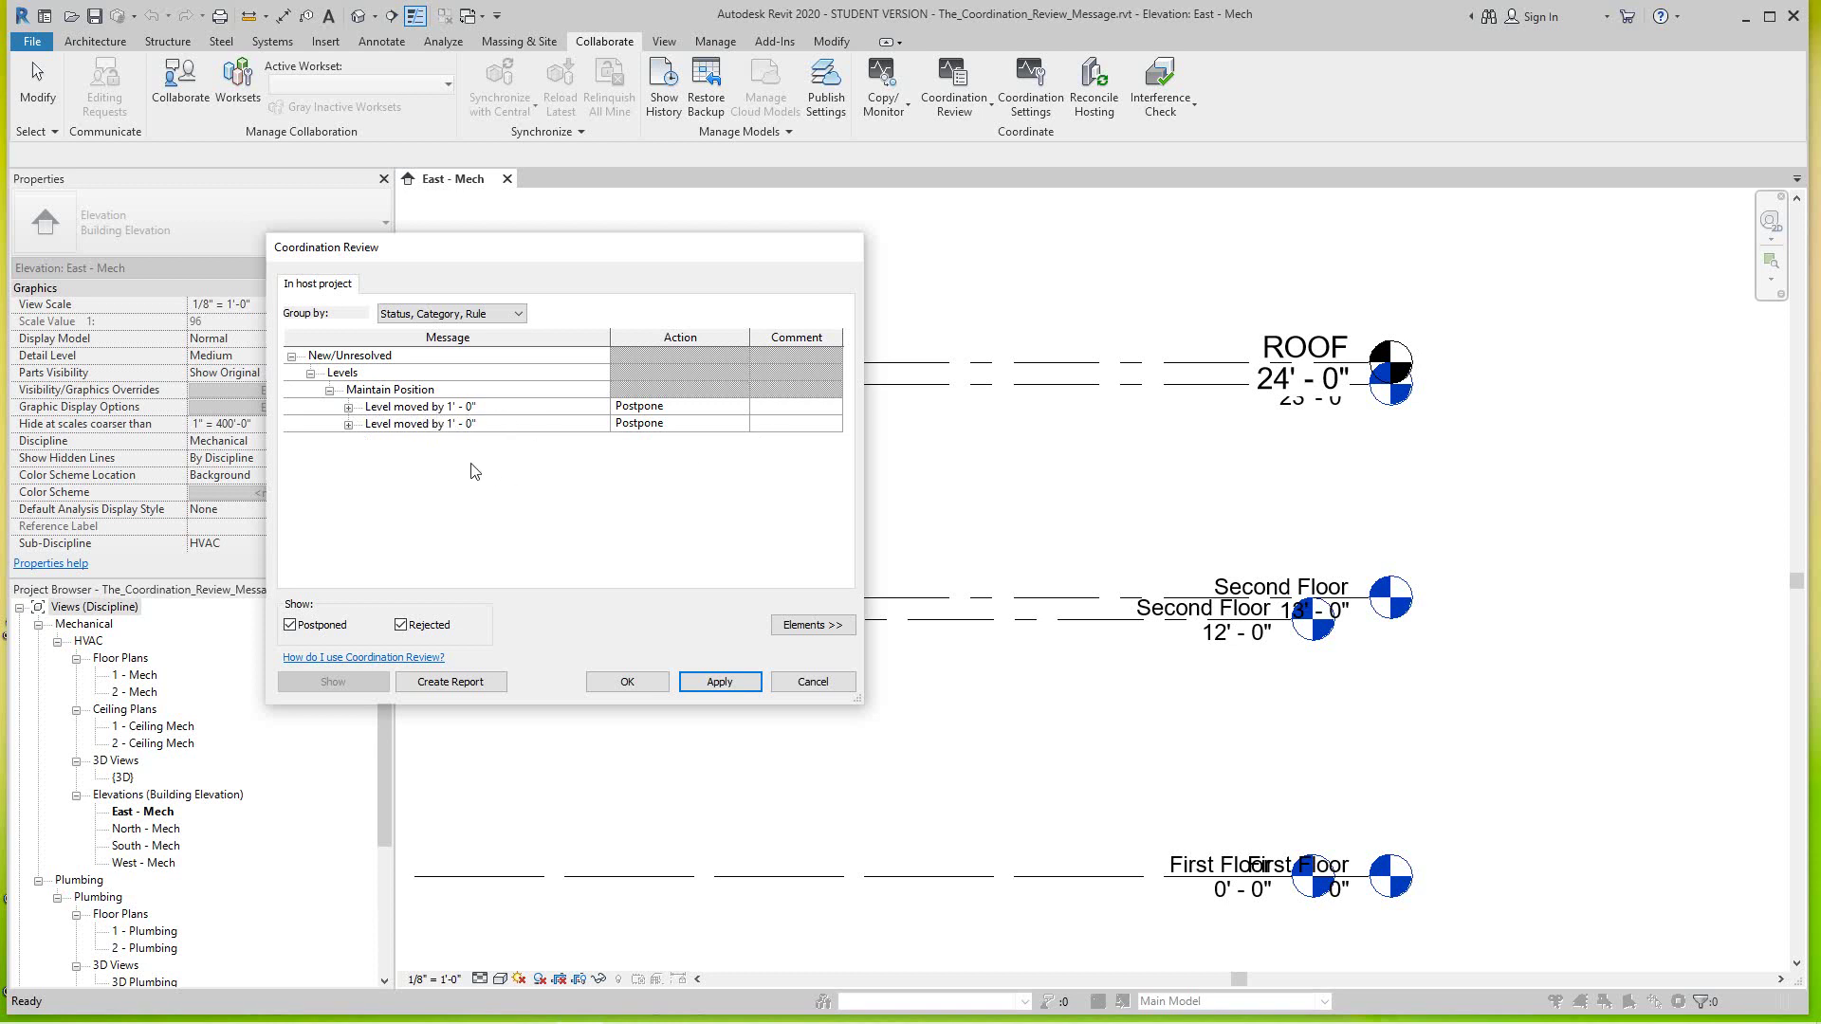
click(348, 407)
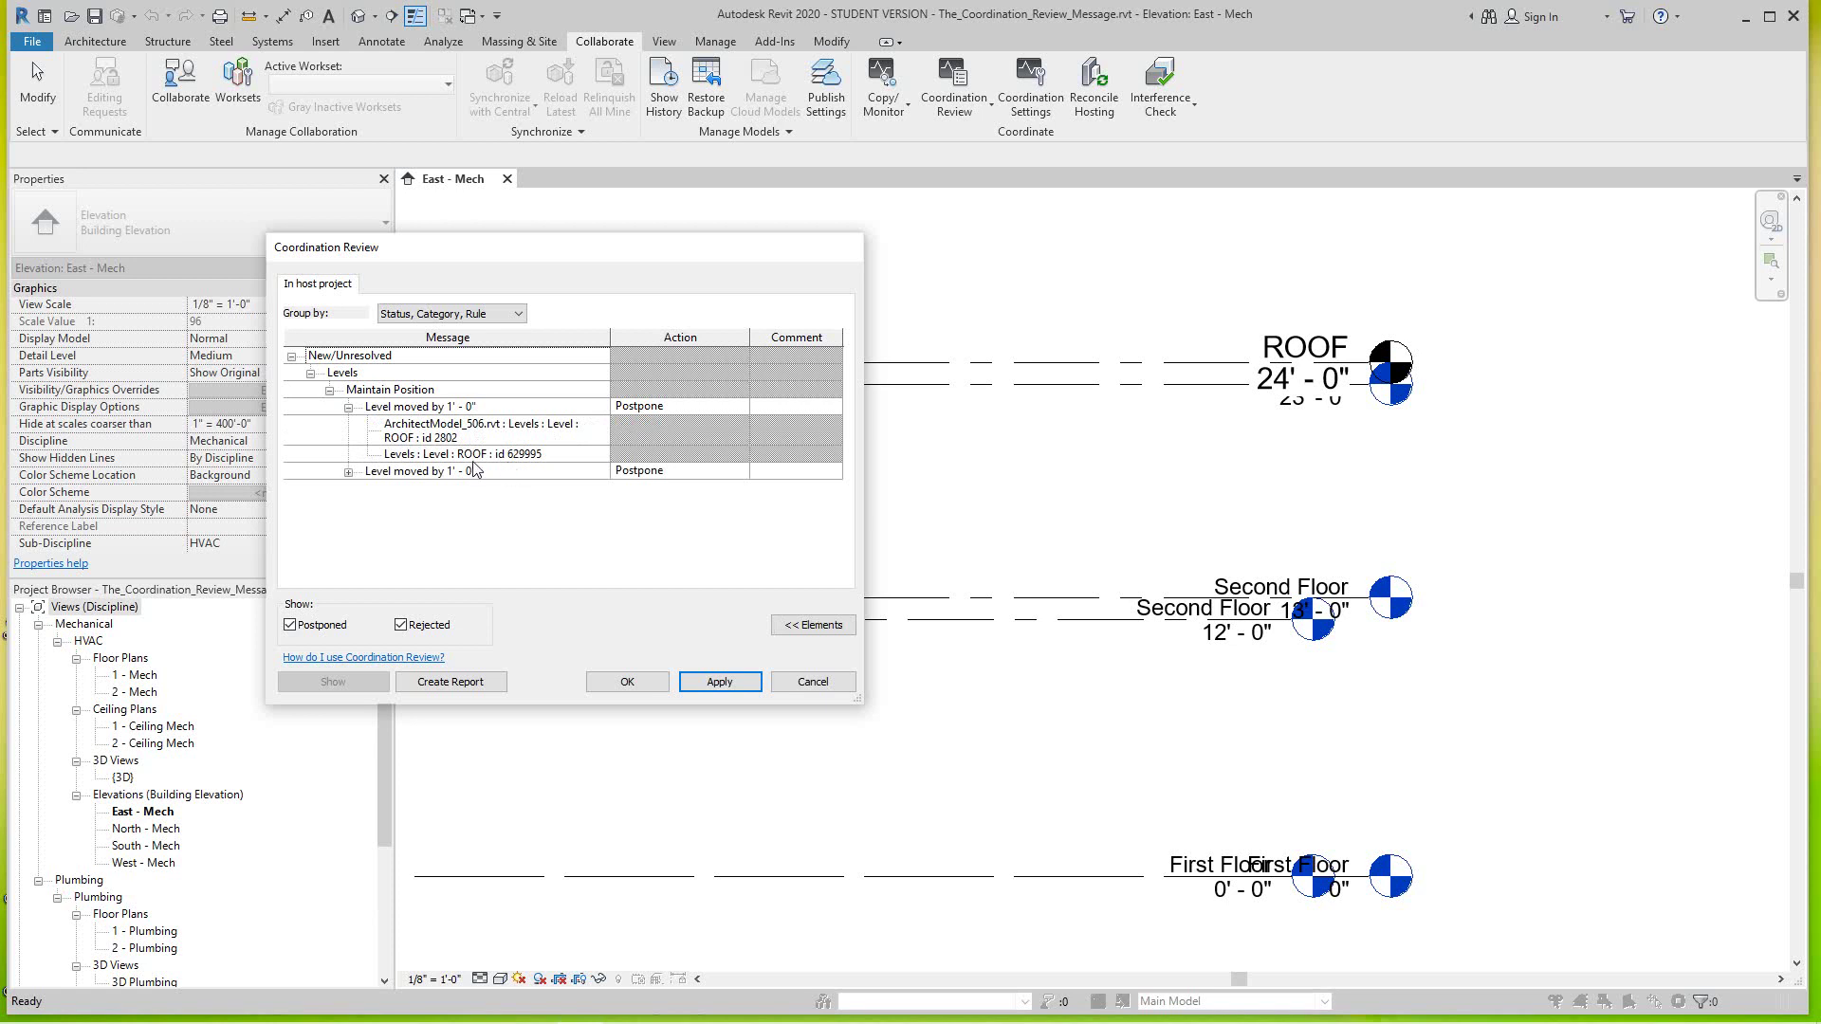
click(348, 472)
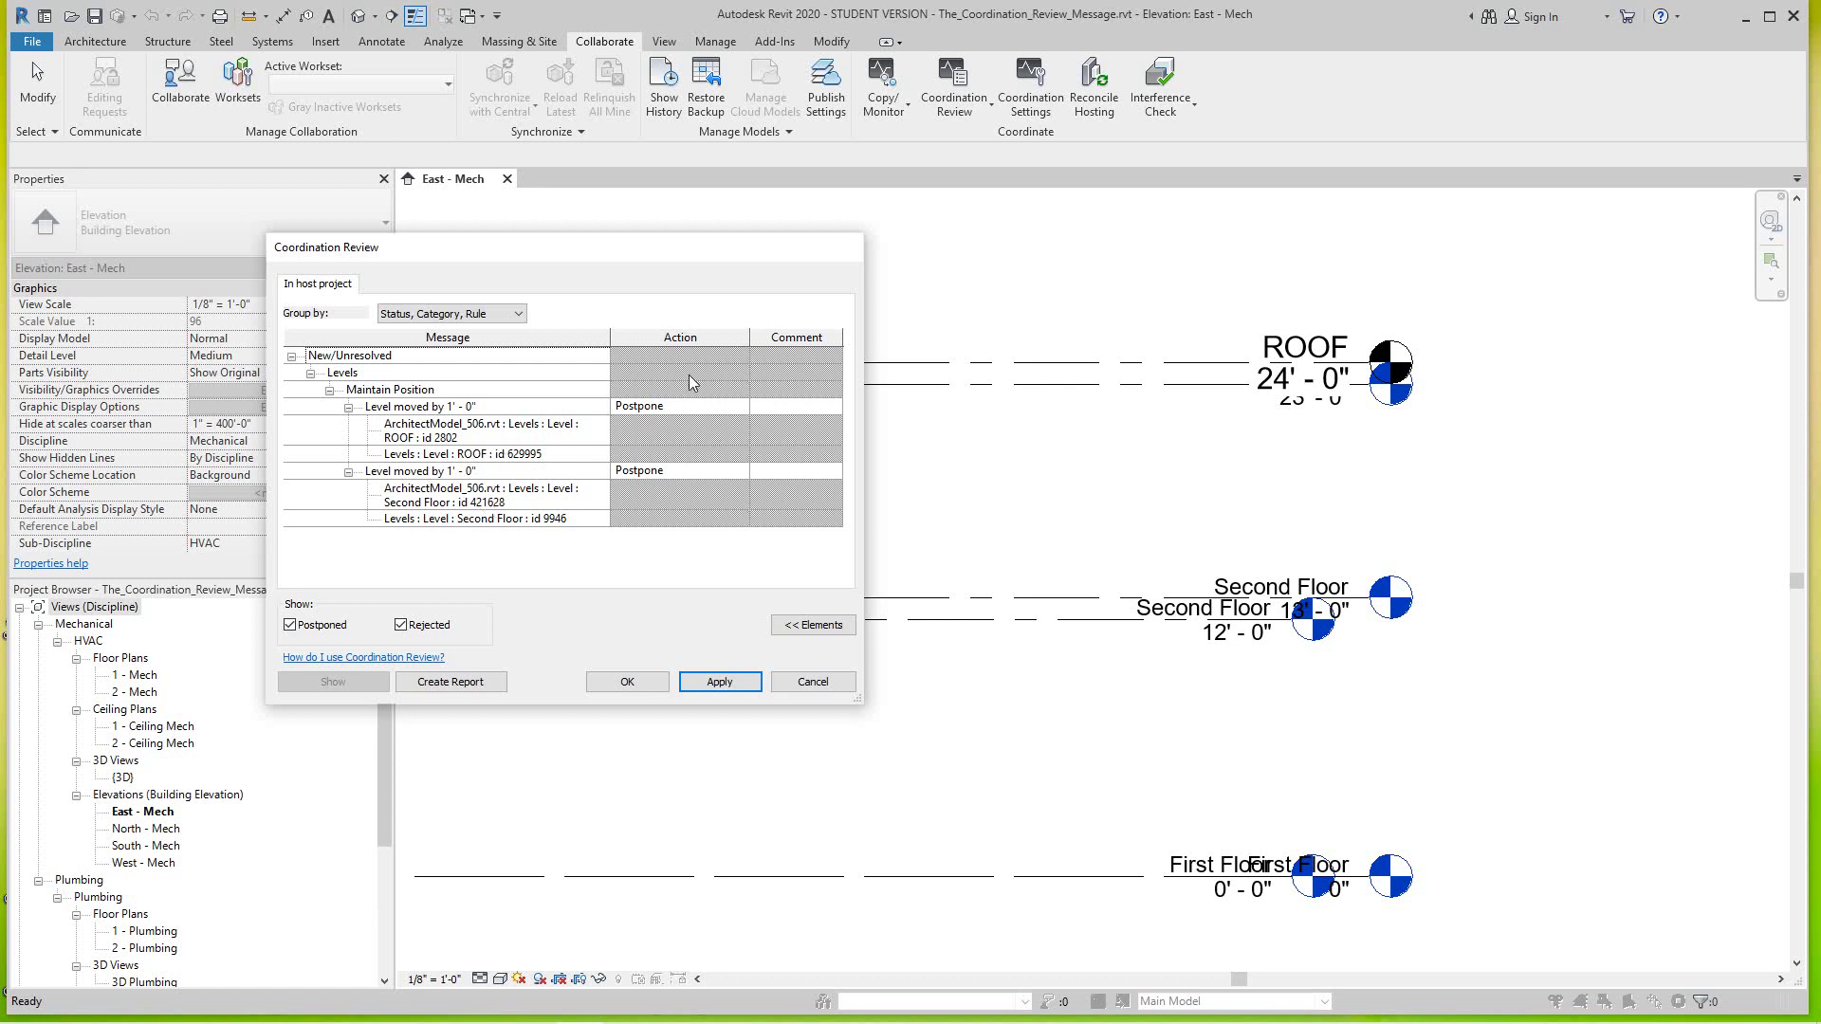
Step: Set the ROOF level-moved message's action to Move Level 'ROOF'
click(745, 414)
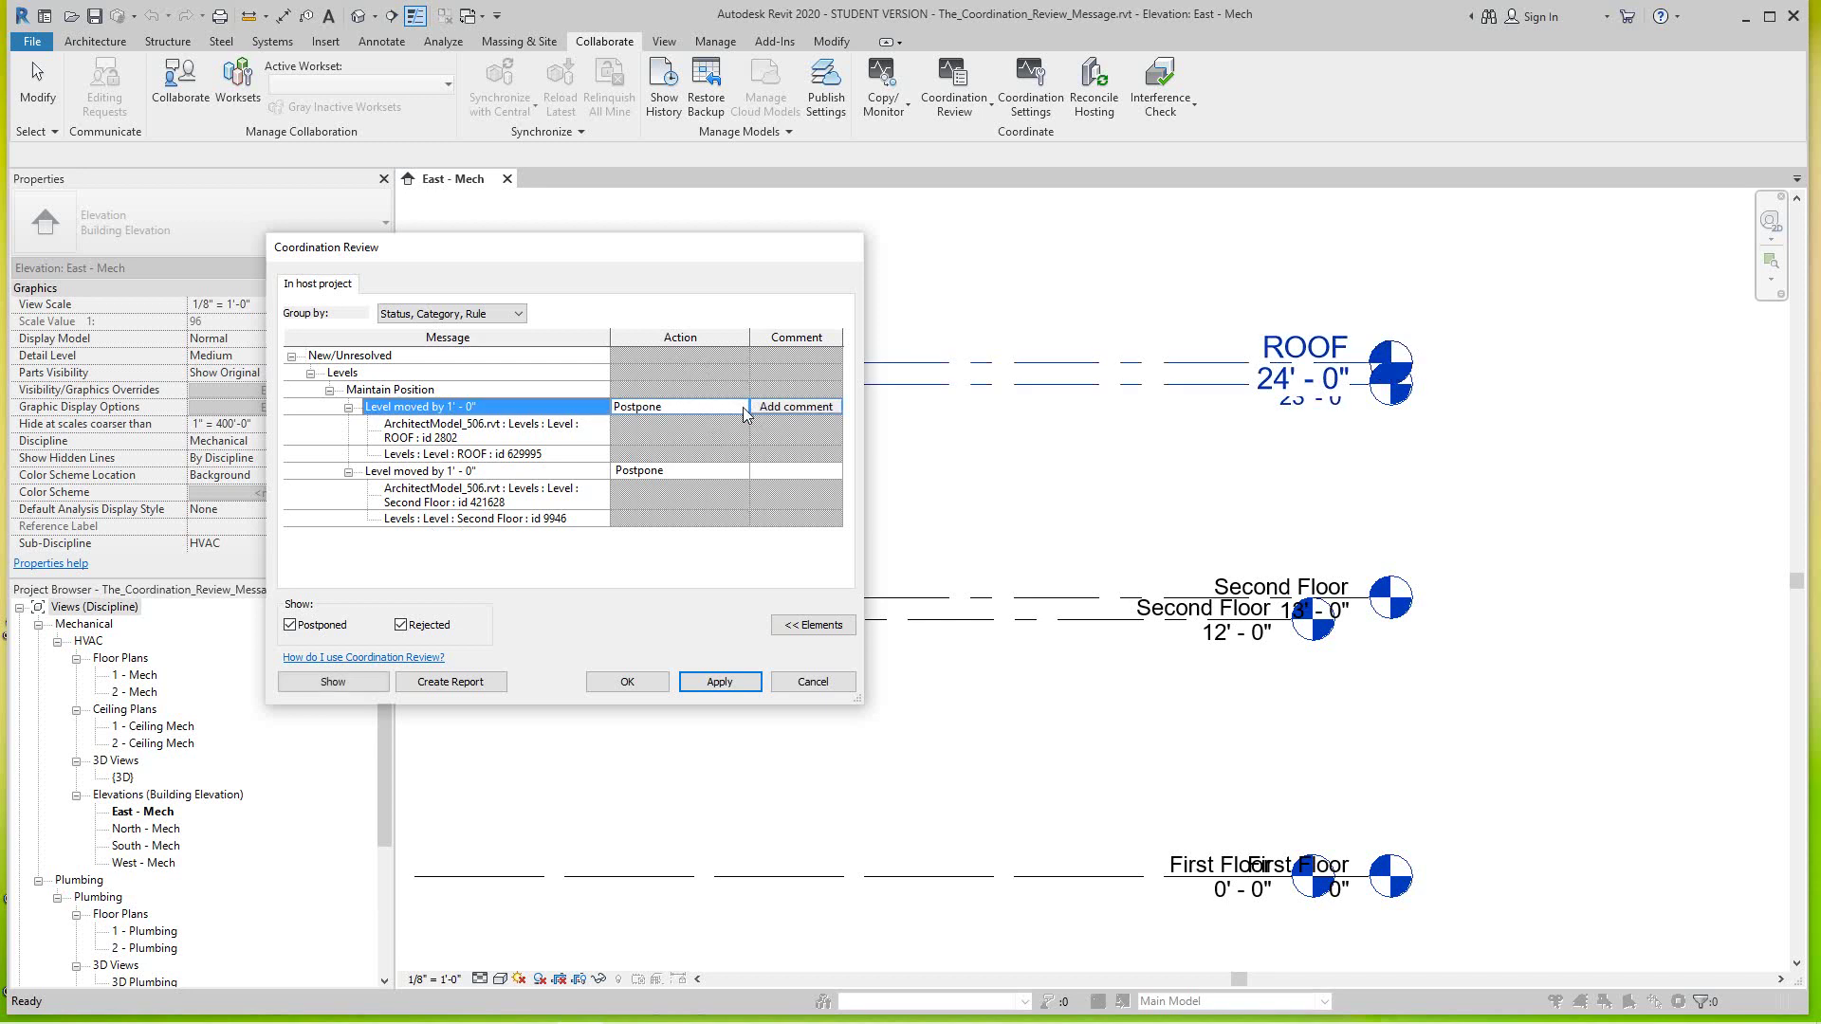
click(740, 406)
click(740, 407)
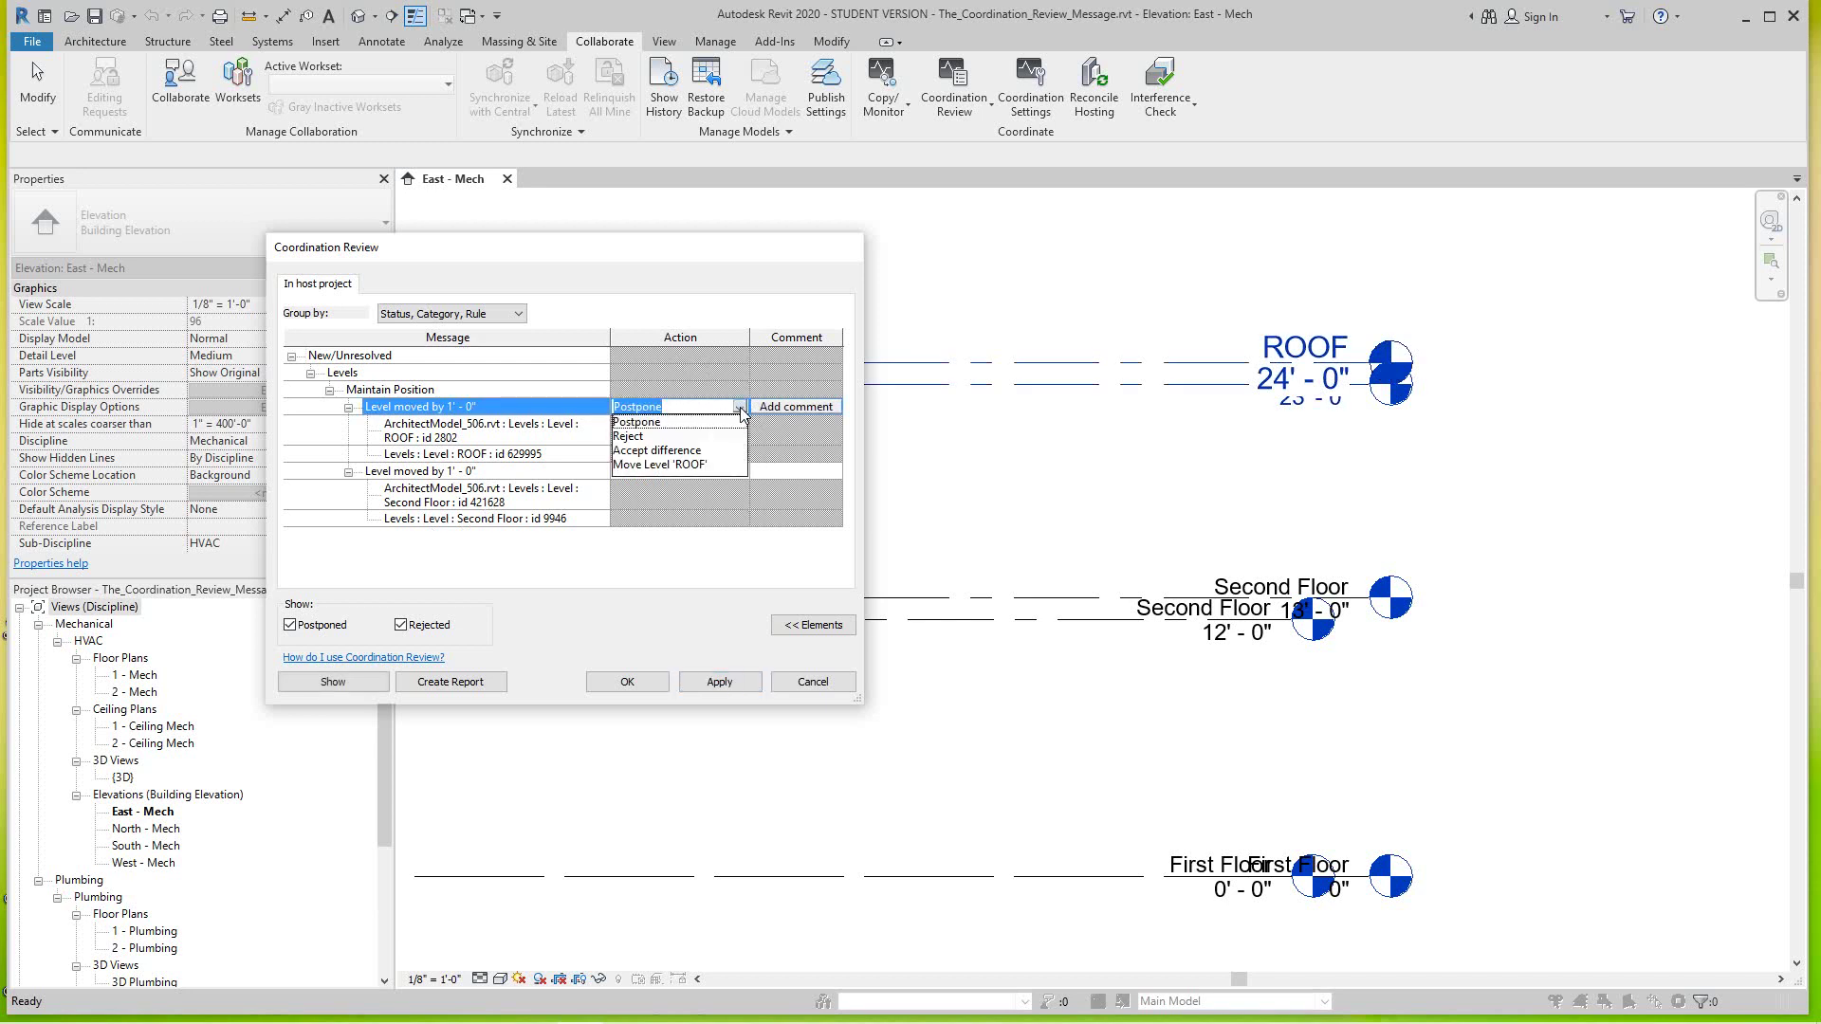
click(645, 466)
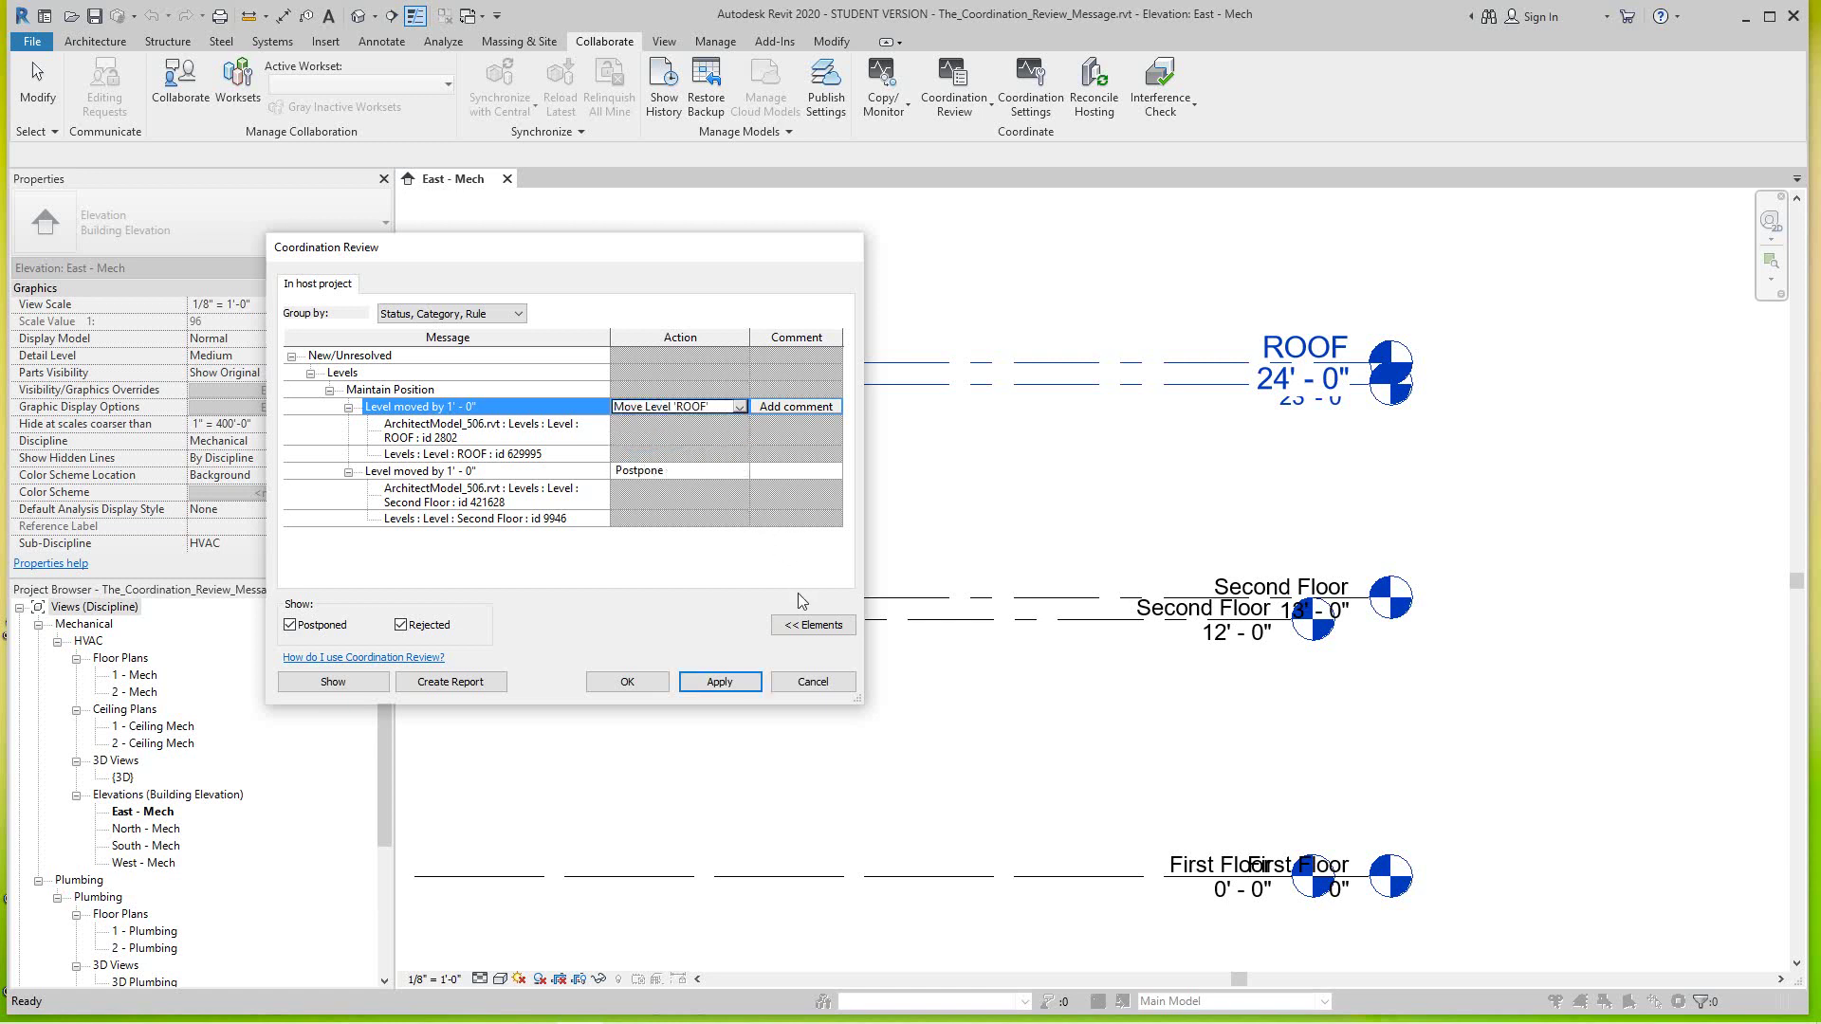
Step: Set the Second Floor level-moved message's action to Reject
click(743, 470)
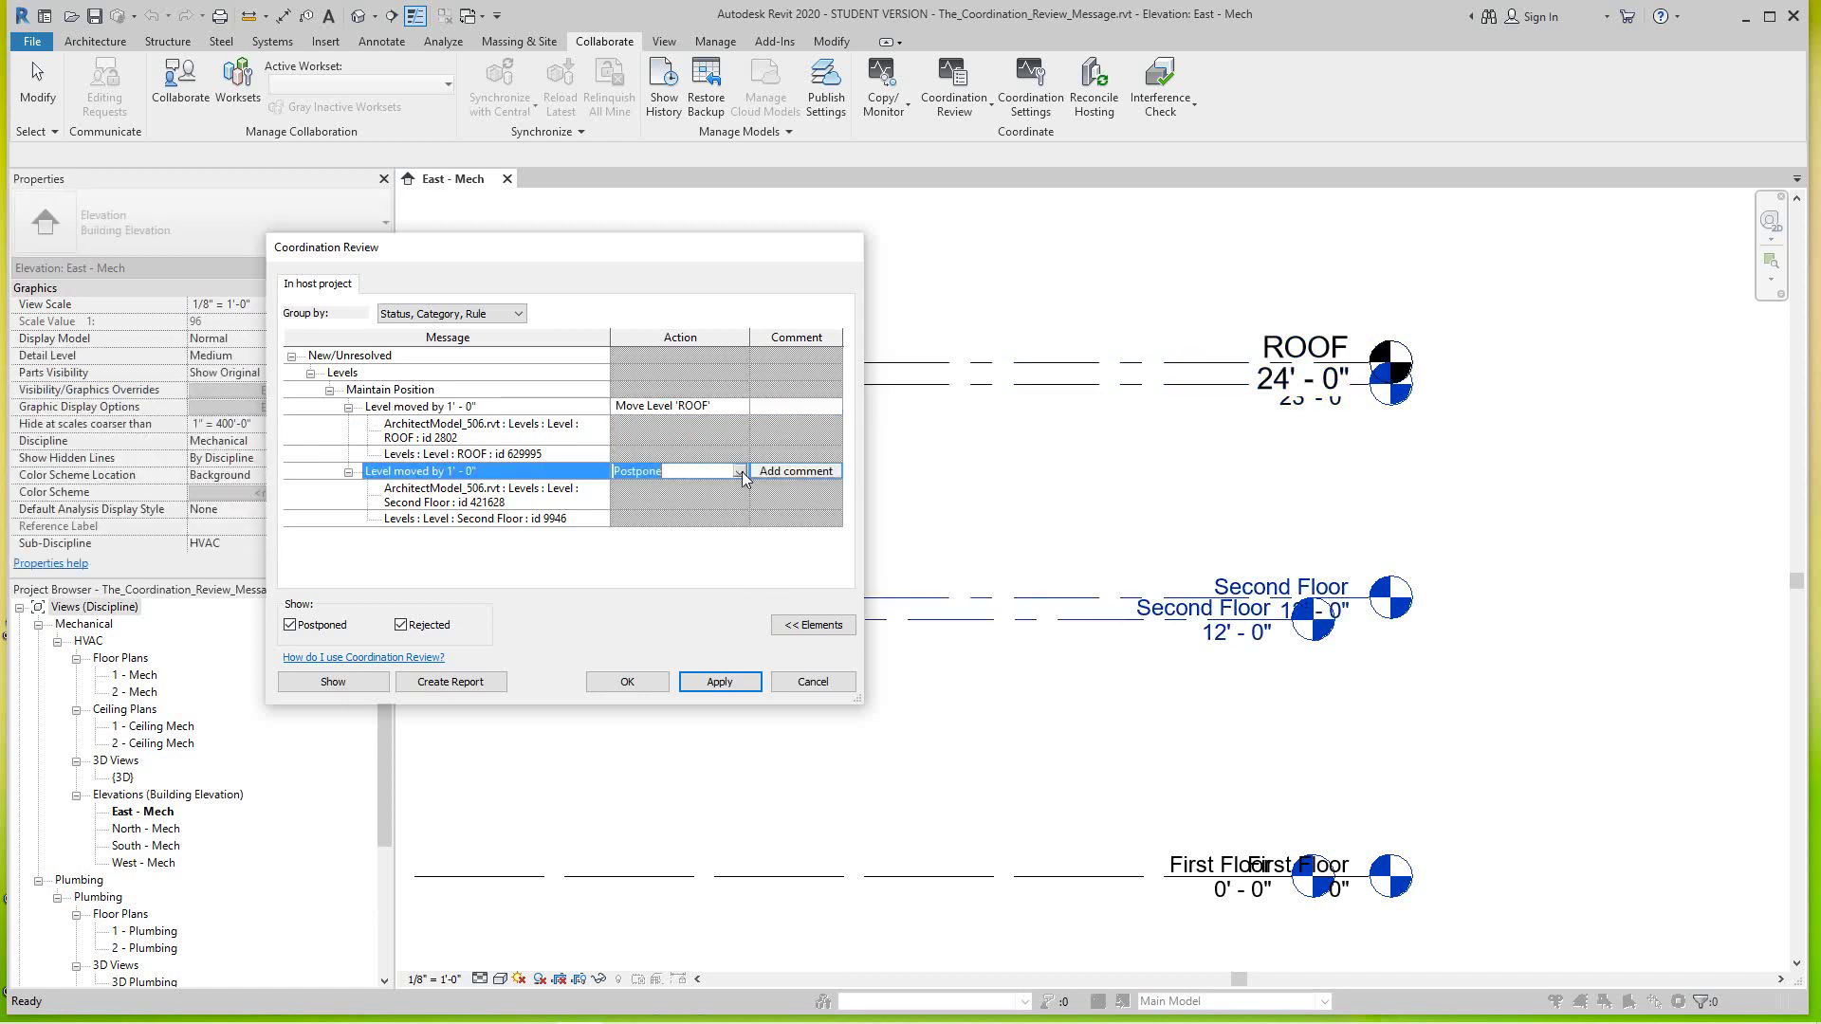
click(739, 471)
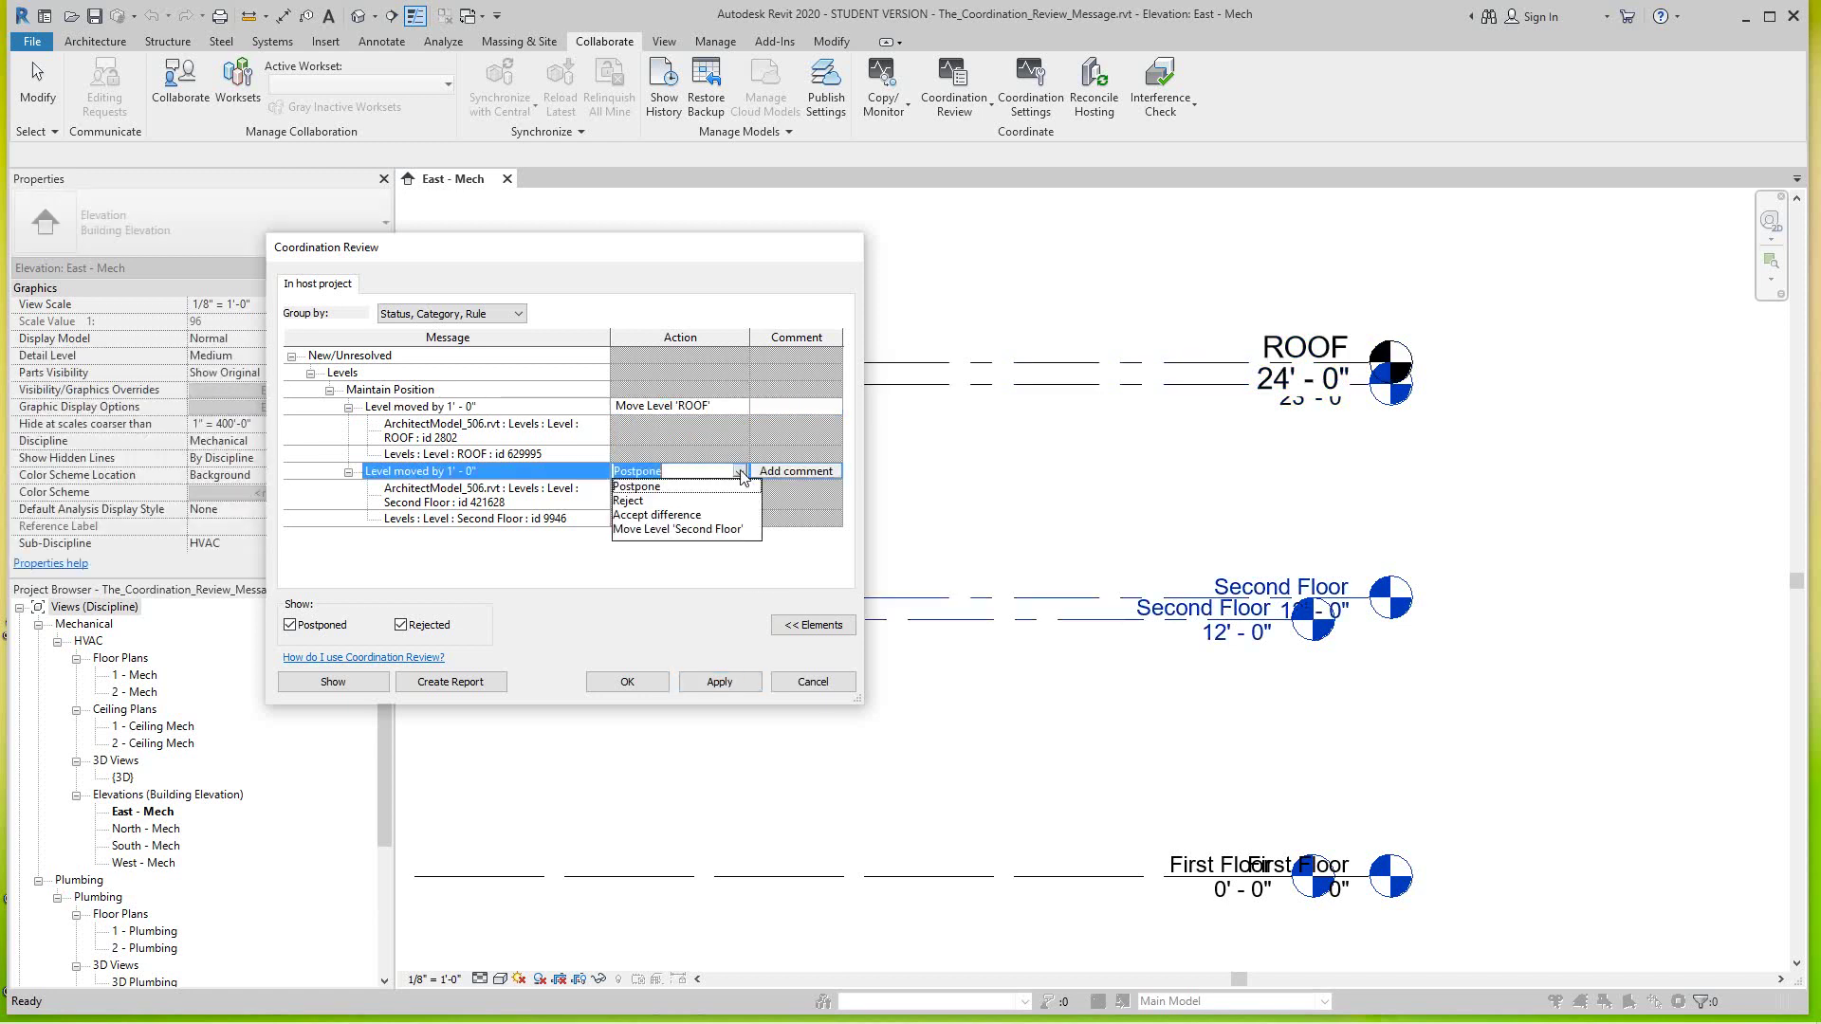
click(639, 500)
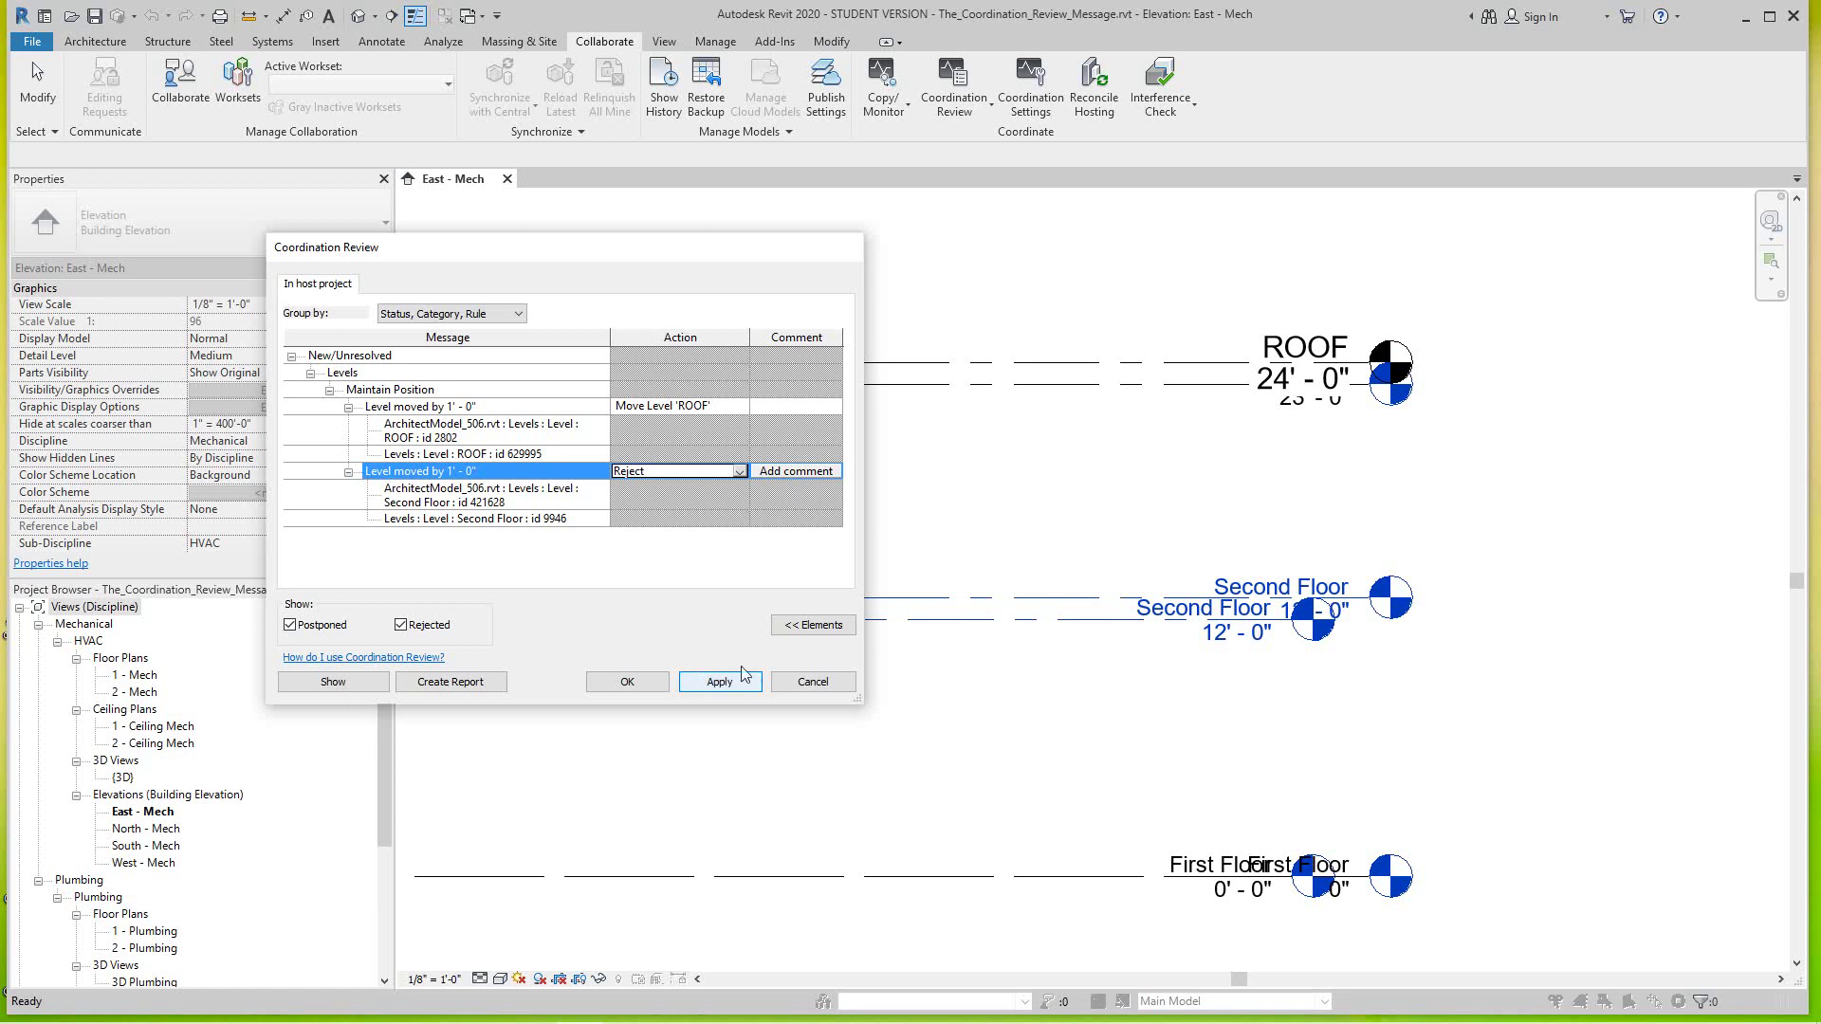
click(811, 627)
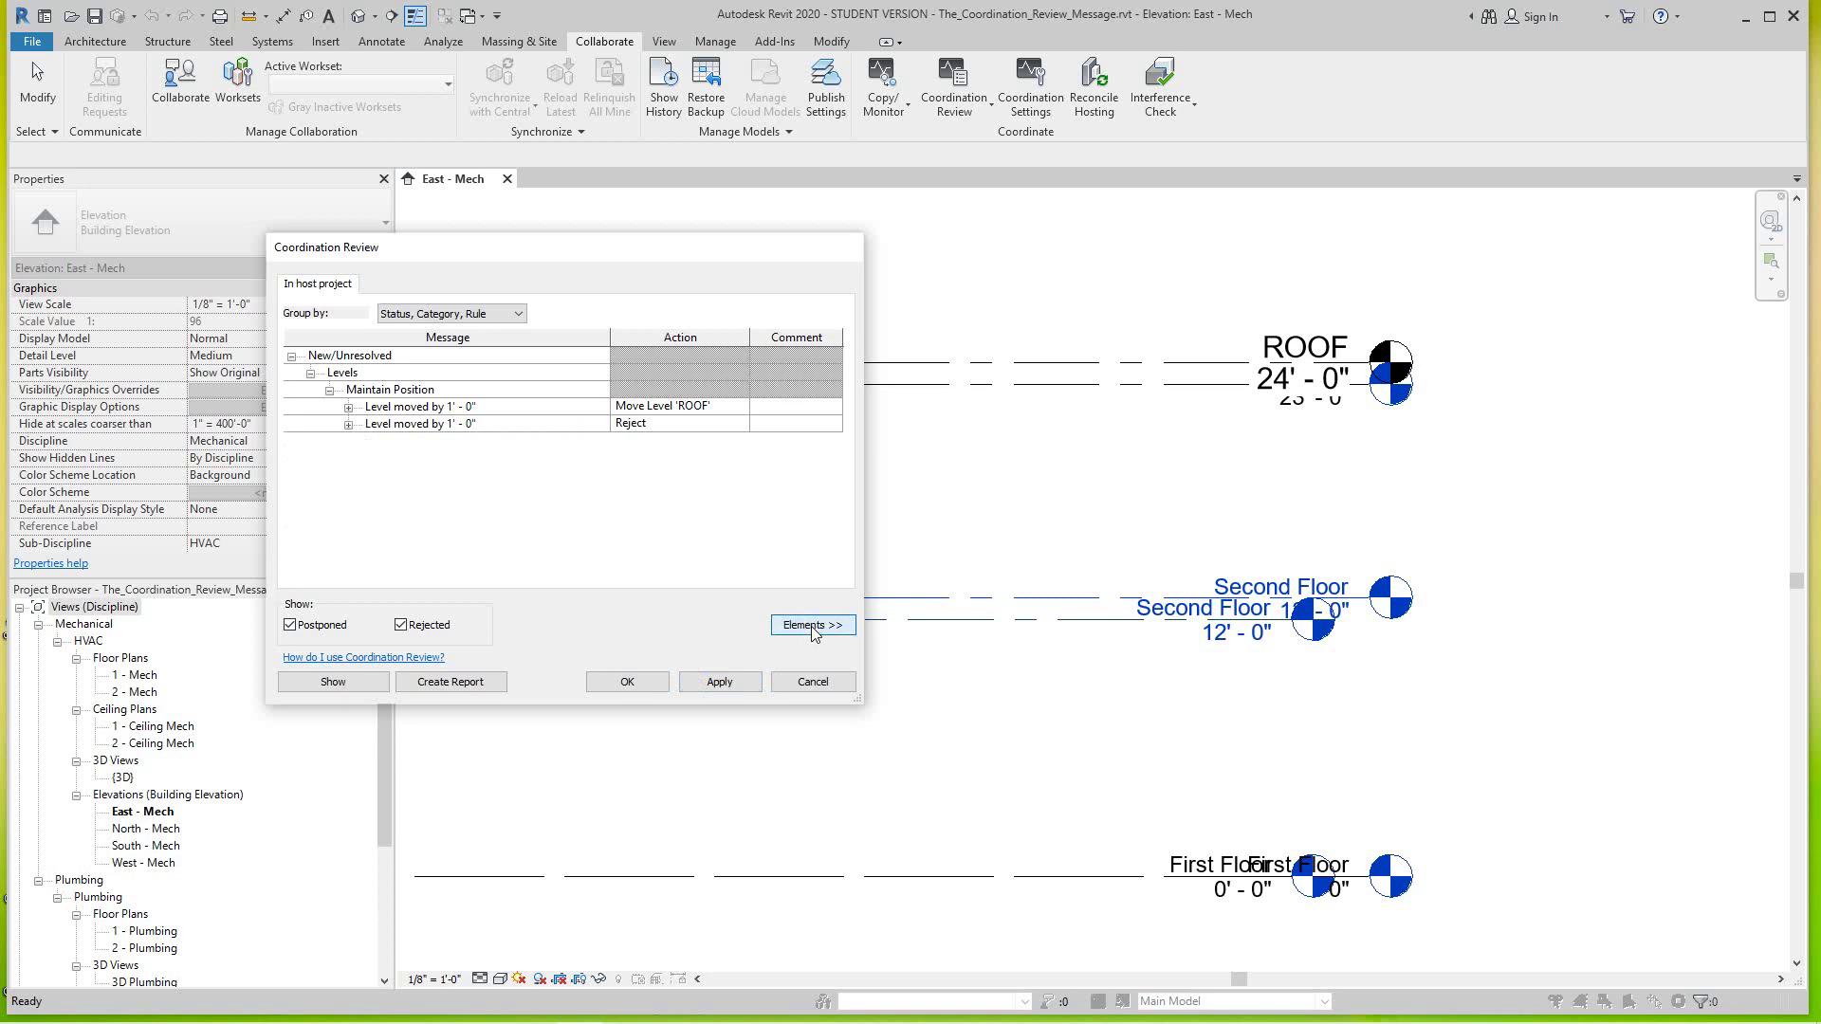
click(811, 626)
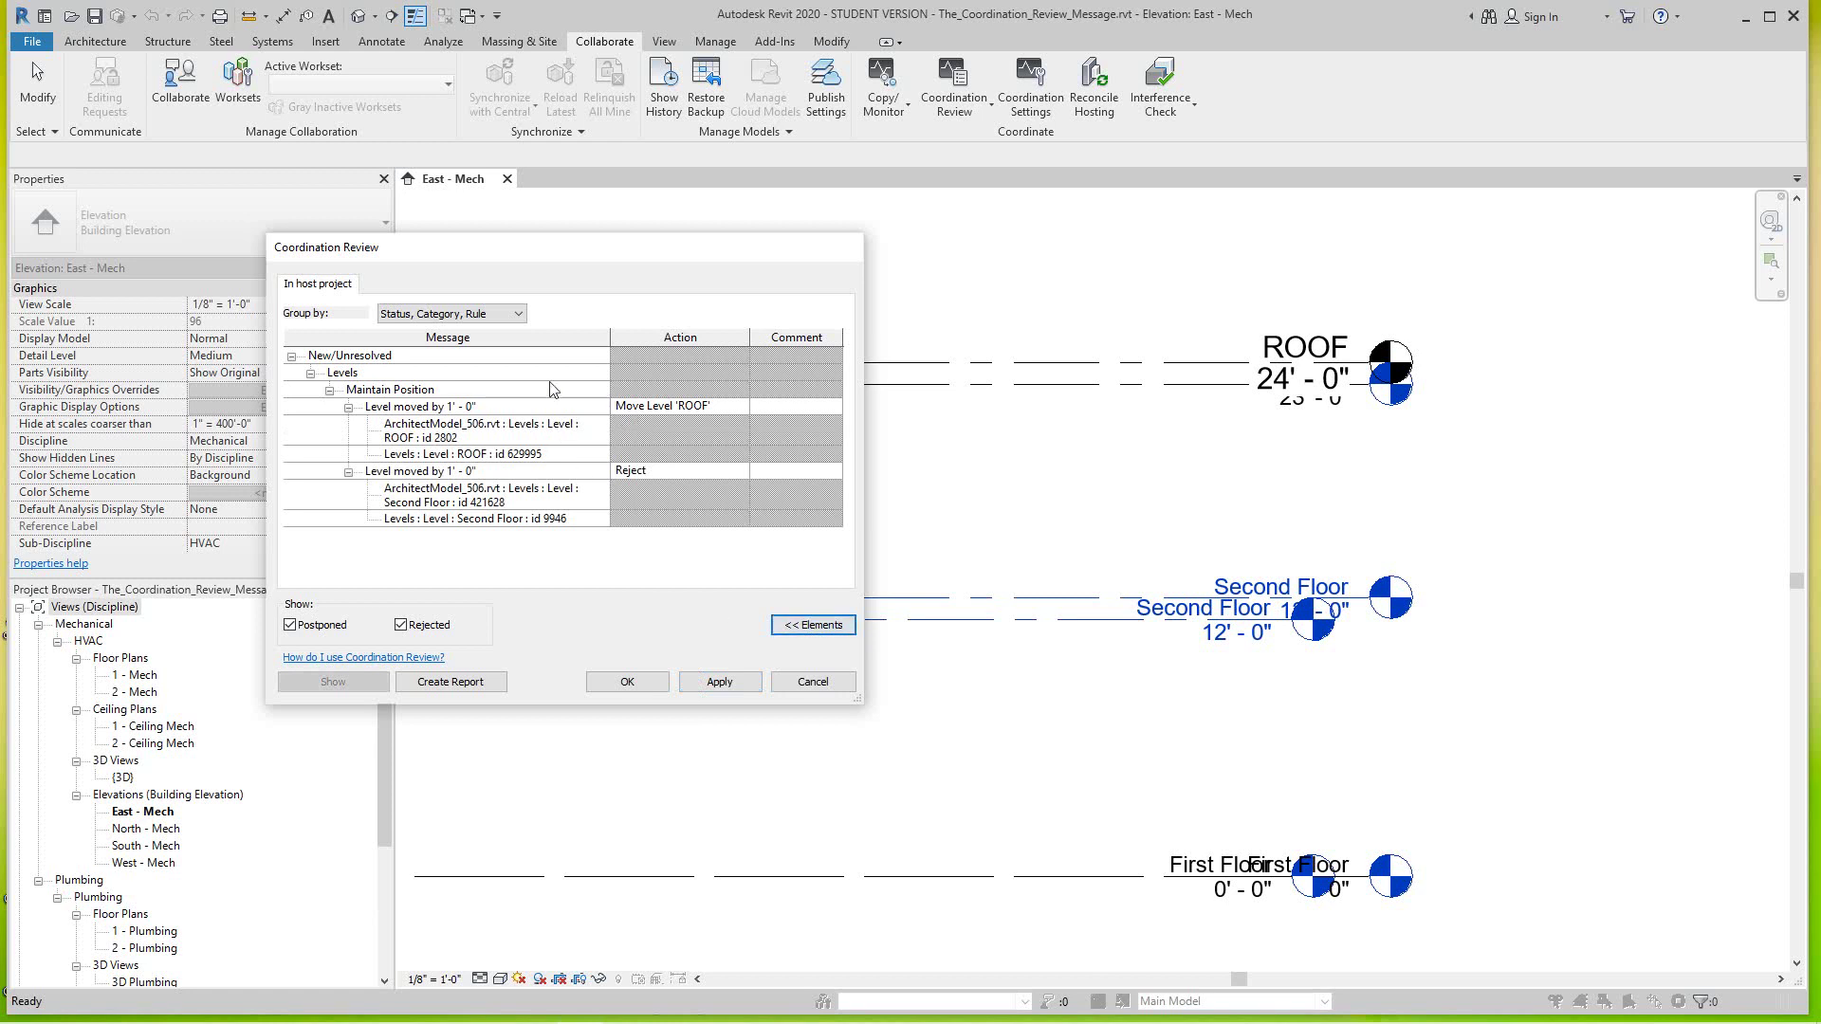
click(518, 316)
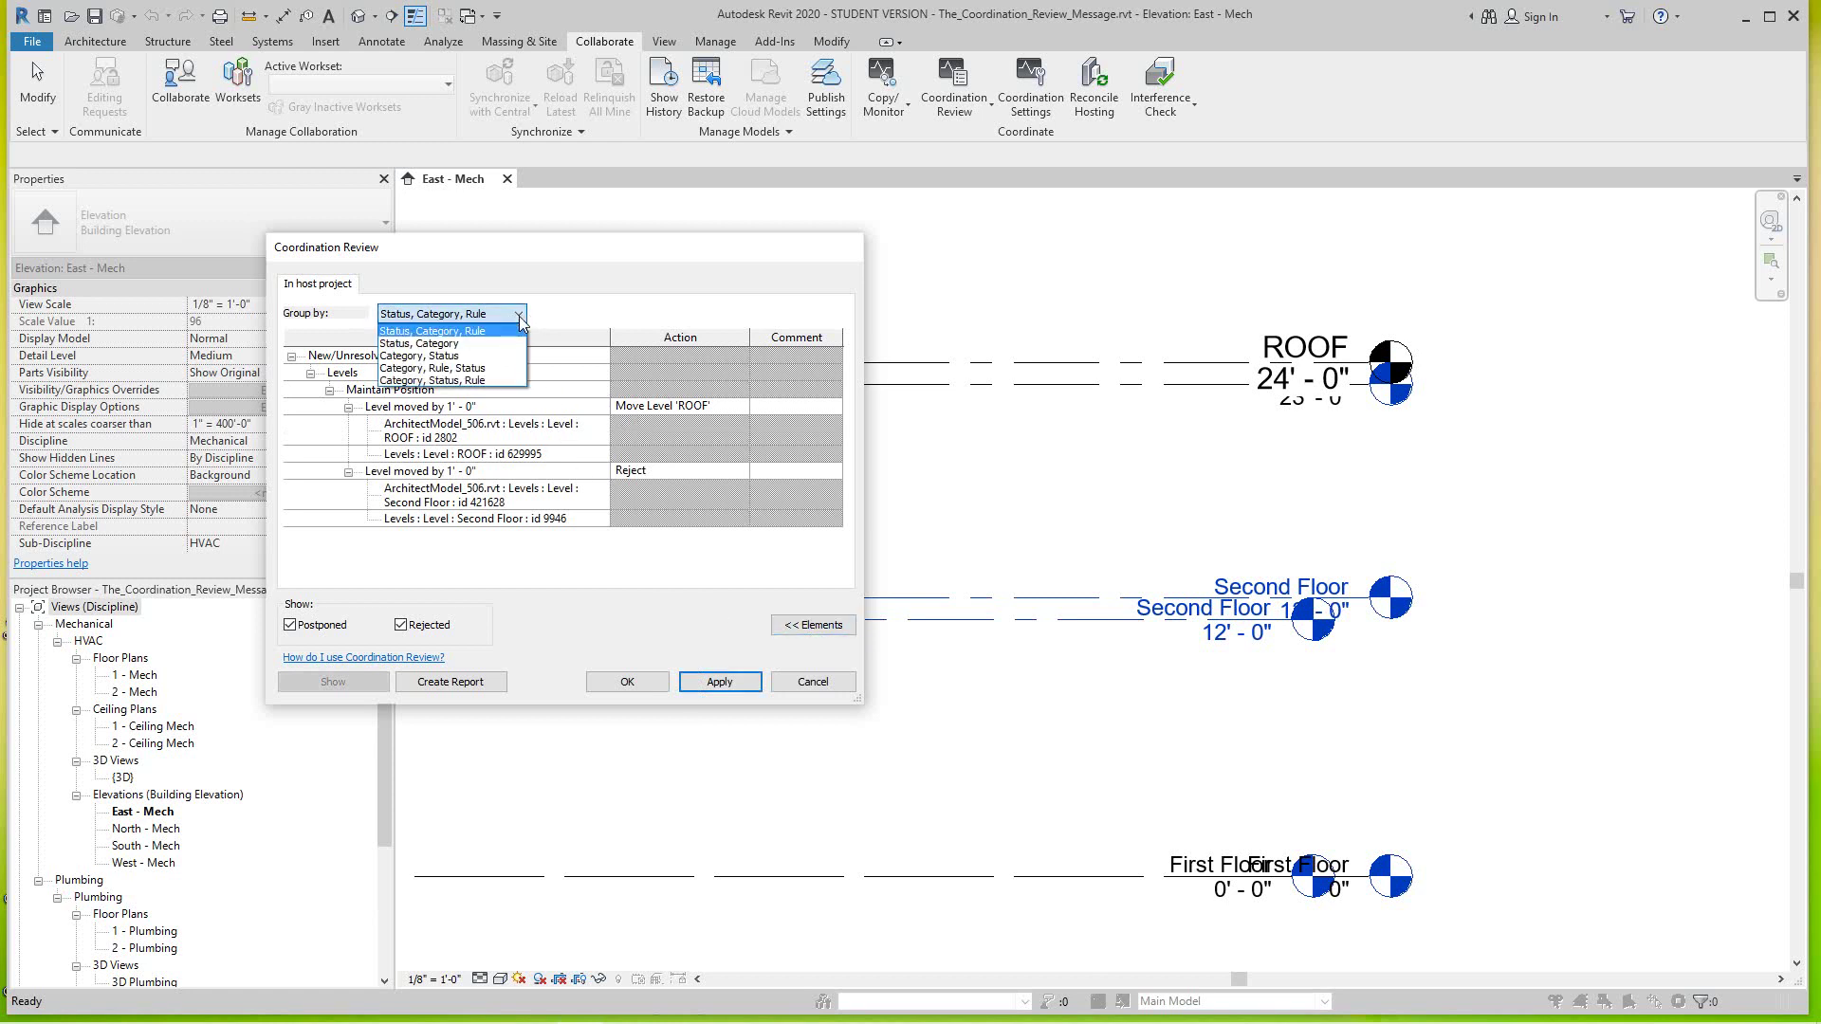
click(520, 321)
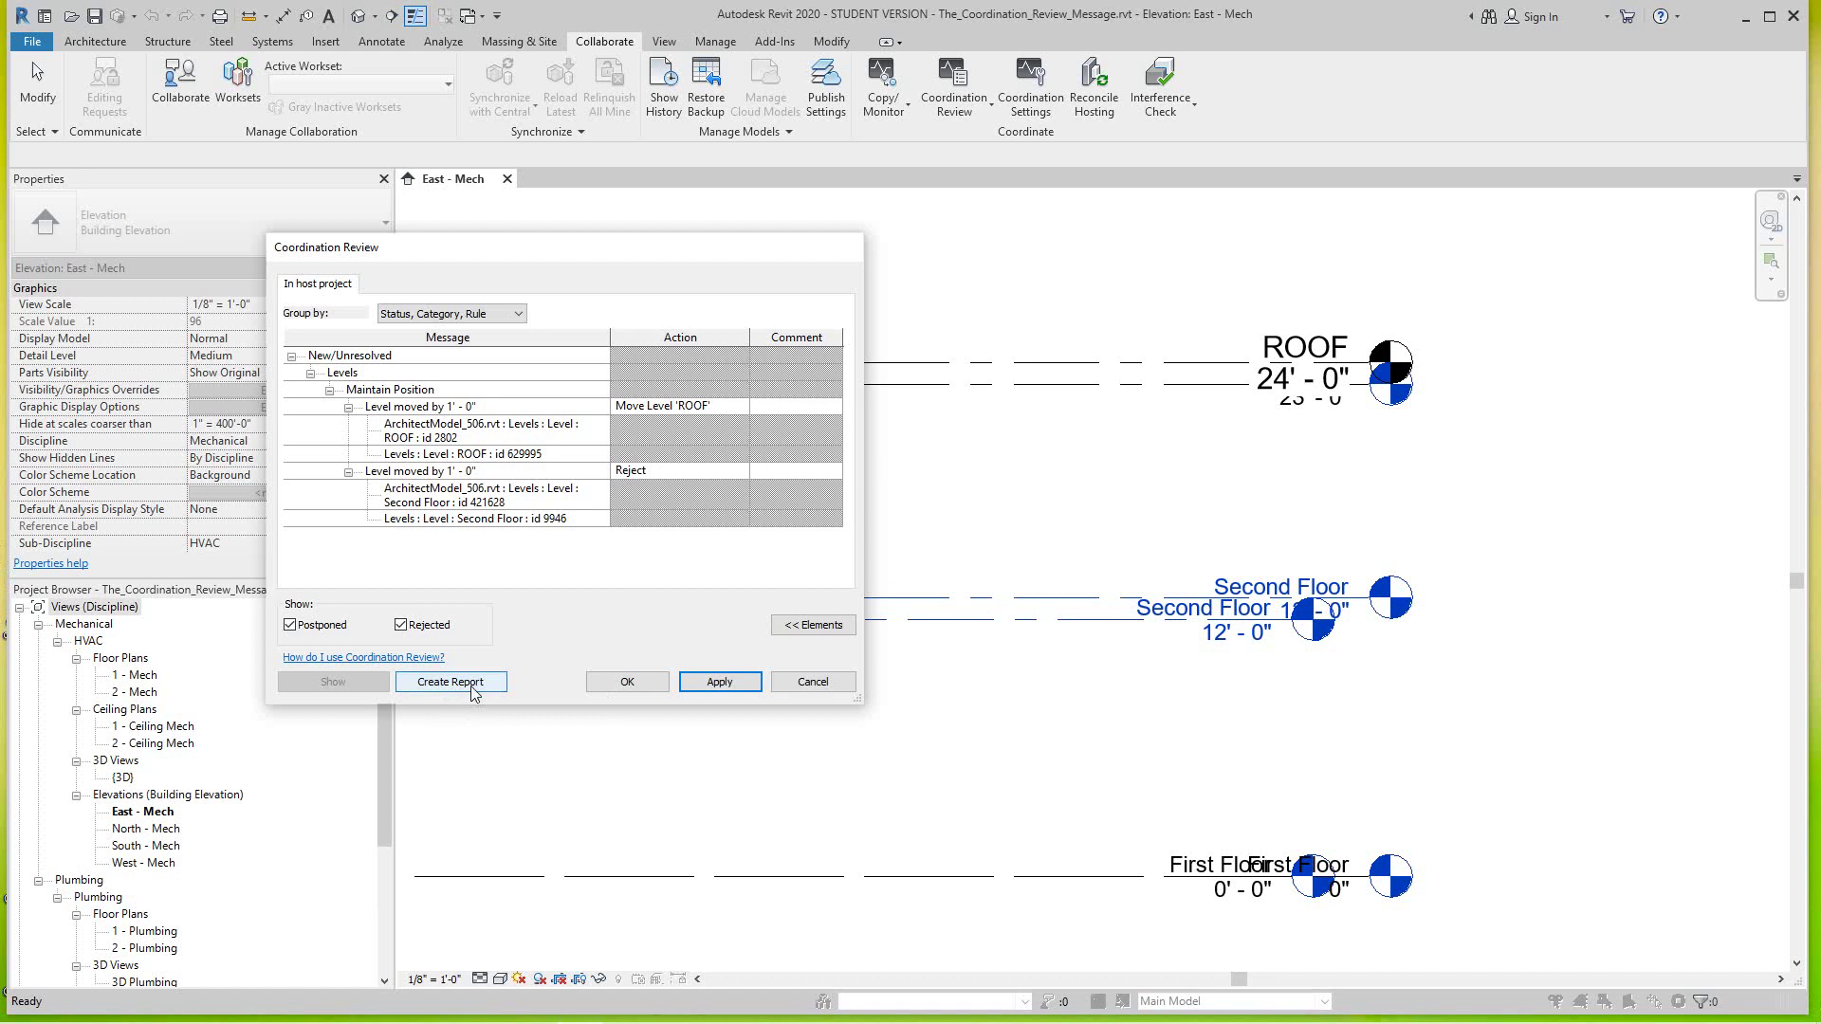
Step: Apply the review and zoom in to confirm the host ROOF level now sits at 23' - 0"
click(626, 683)
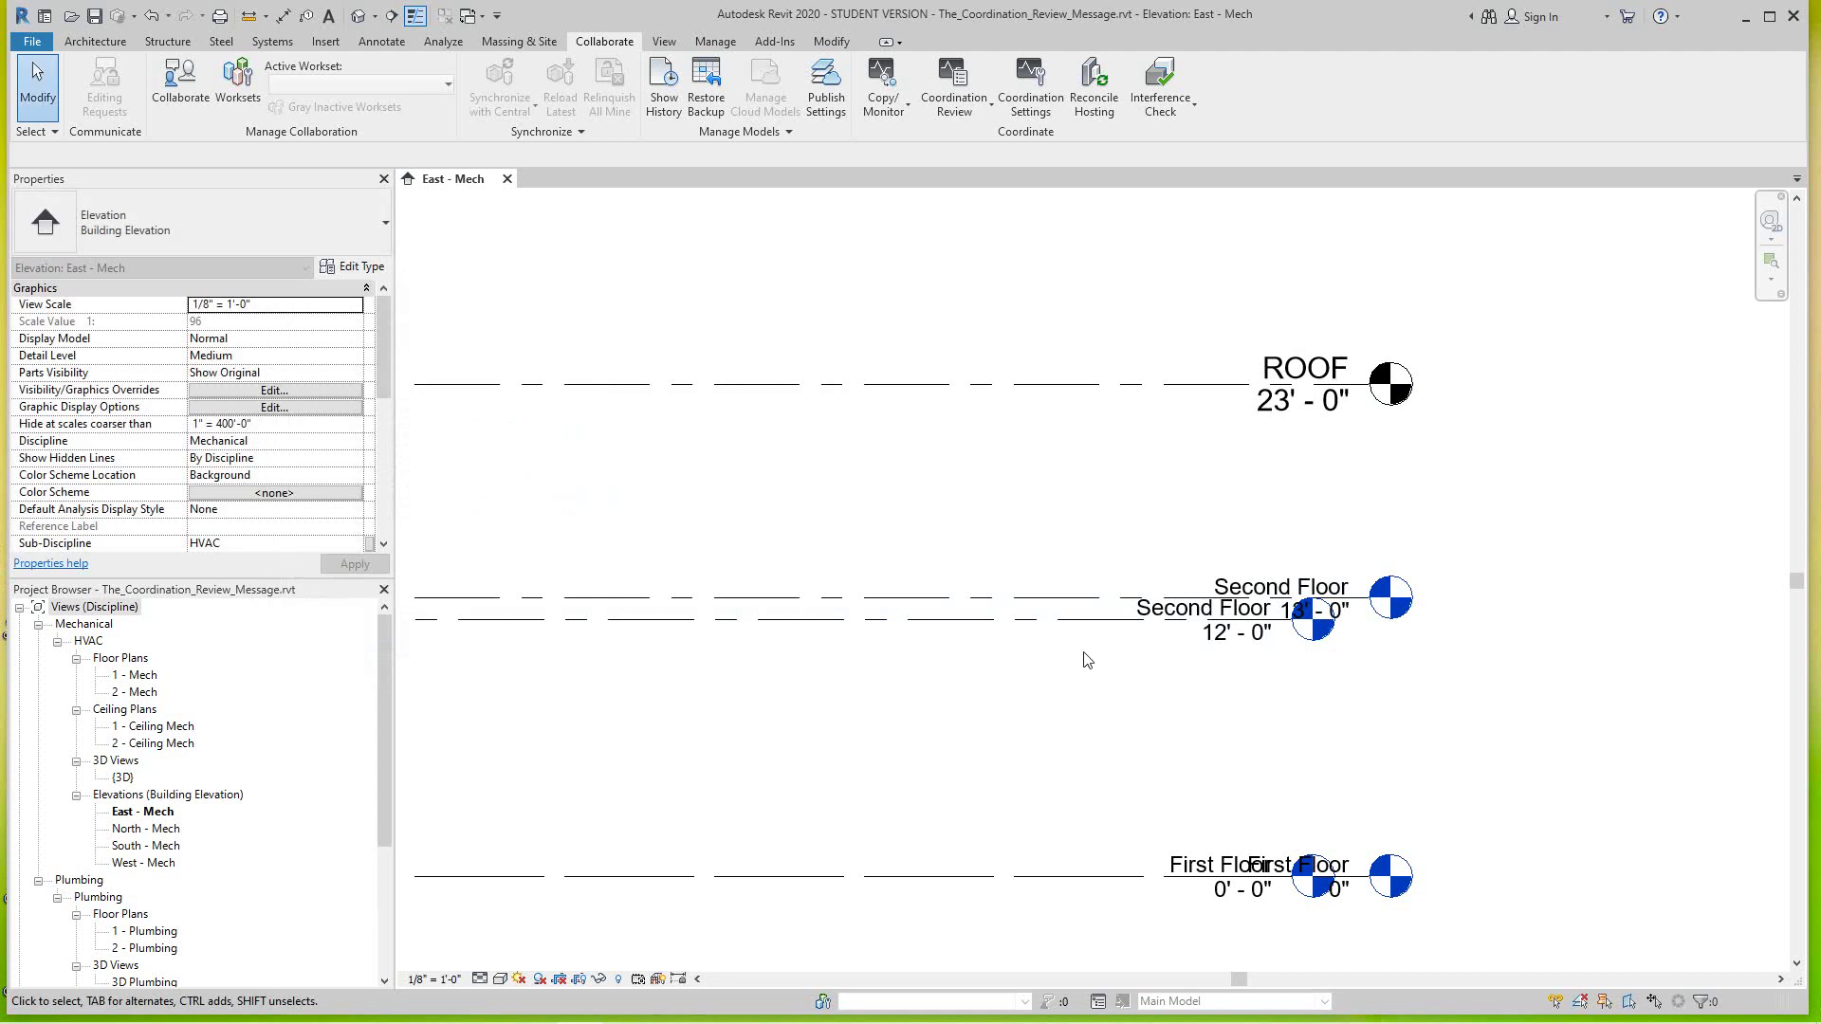
scroll(1335, 451, up, 2)
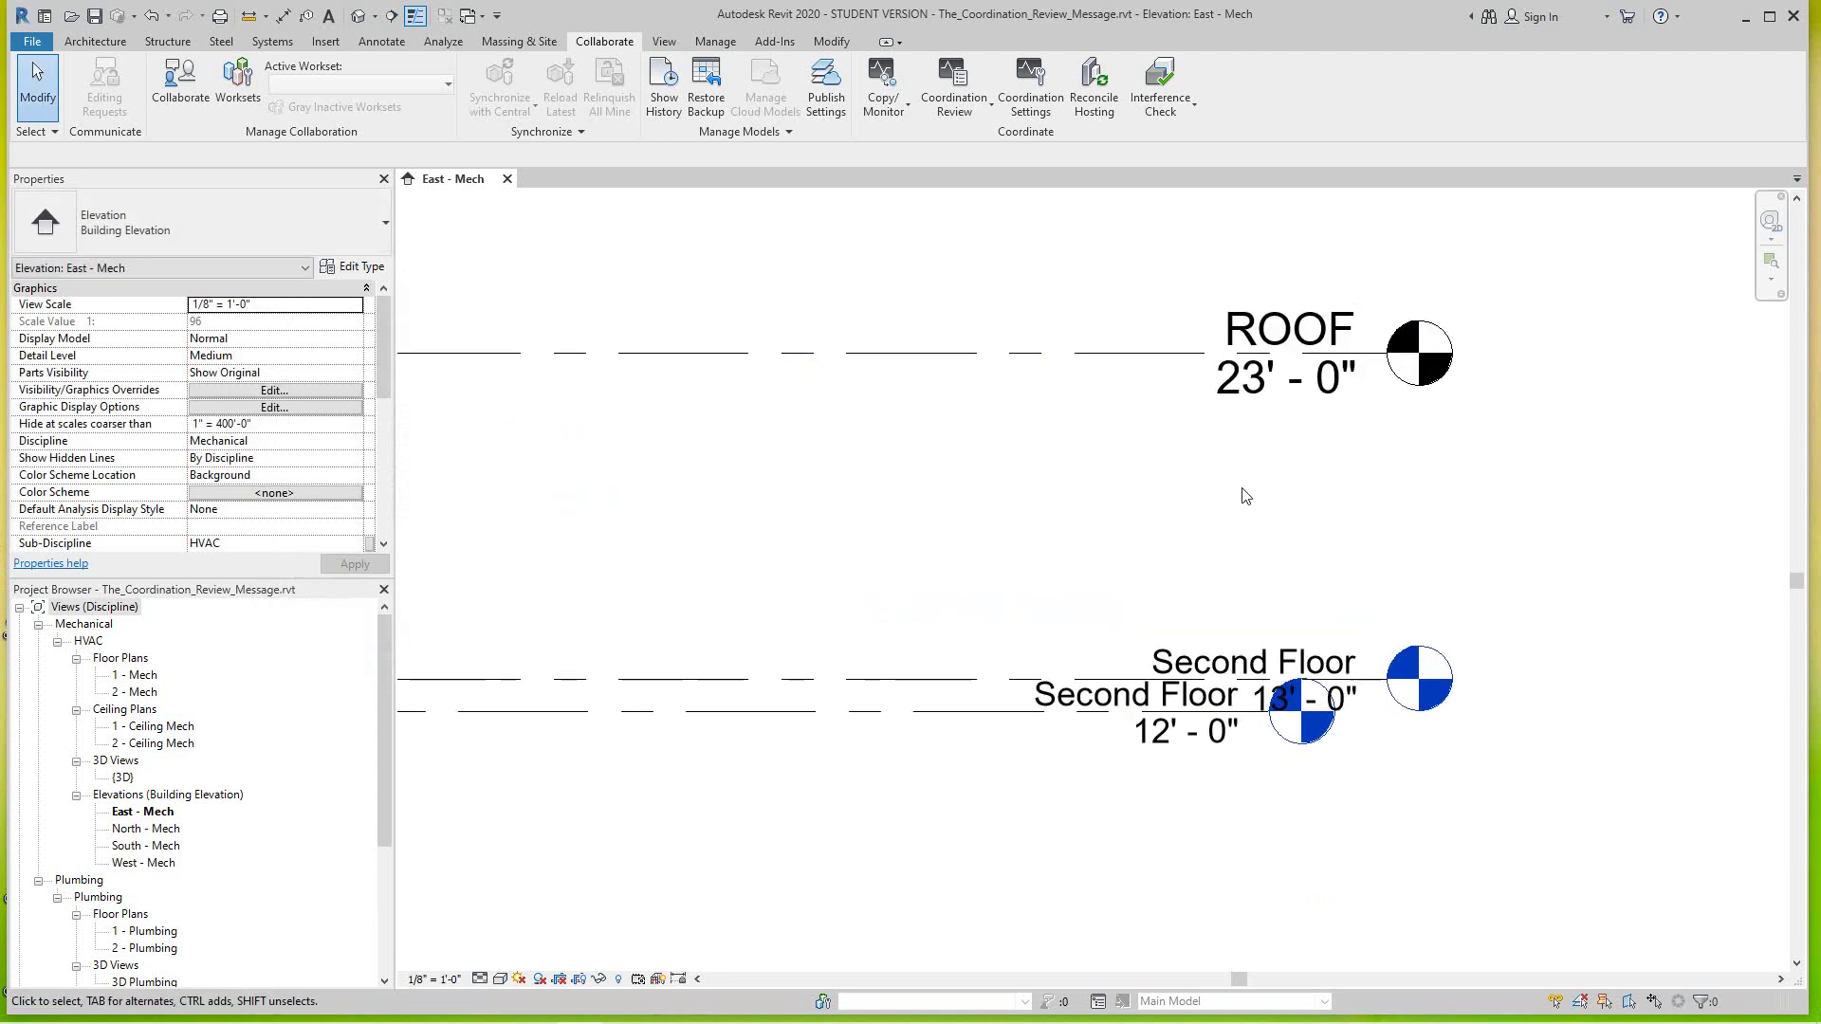
middle_drag(1219, 508, 1208, 585)
scroll(1182, 521, up, 3)
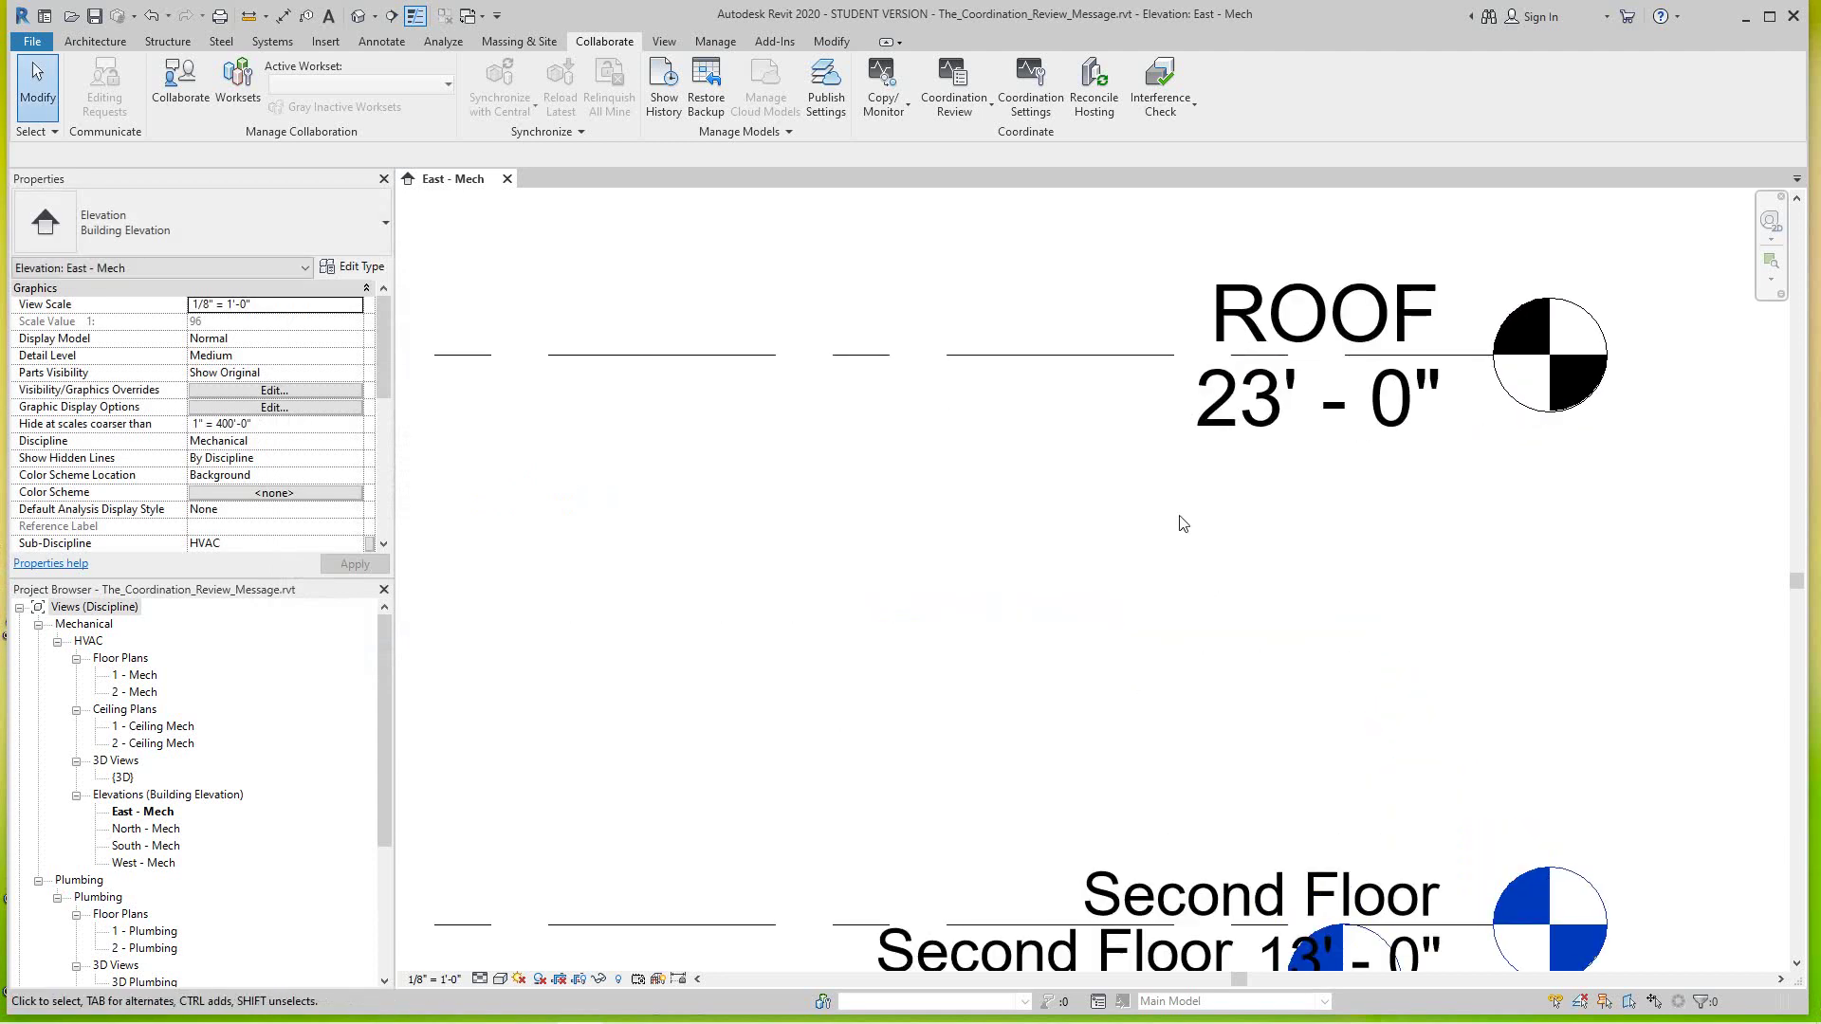
scroll(1182, 521, down, 3)
scroll(1113, 725, down, 1)
Step: Inspect the Second Floor level heads, which still don't match the link
middle_drag(1113, 724, 1159, 625)
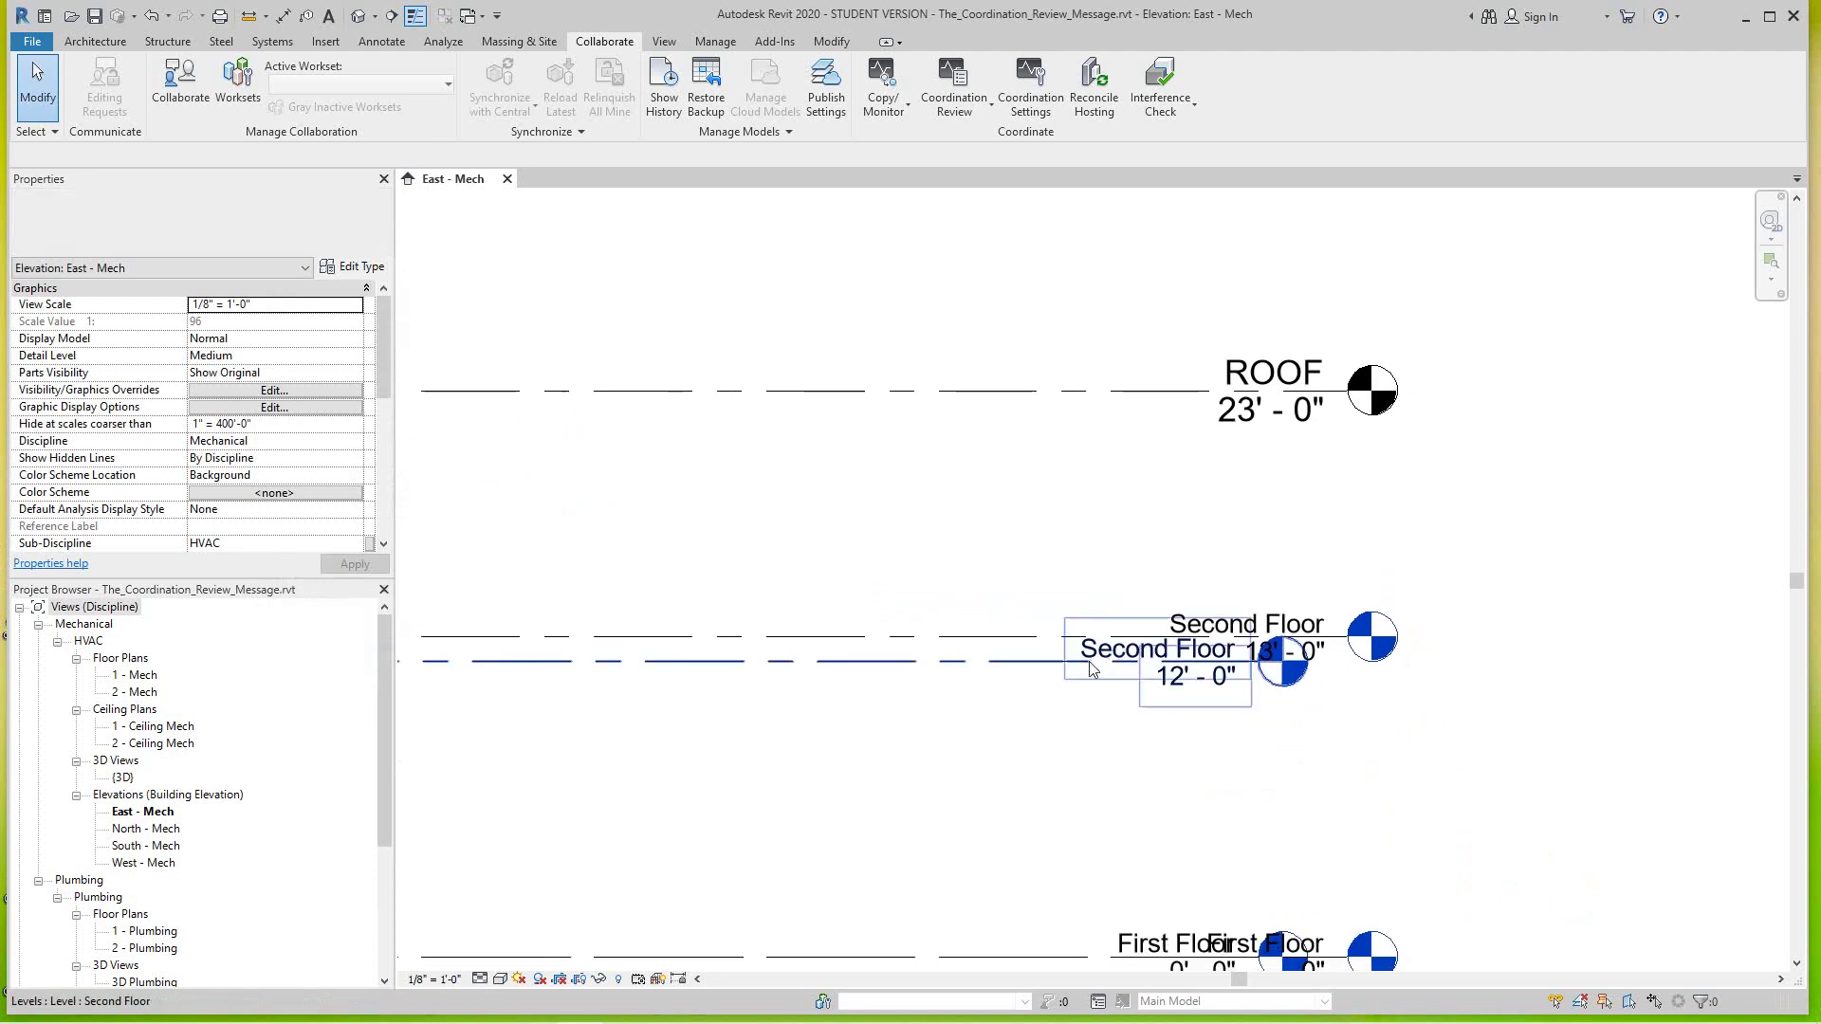
scroll(1090, 668, up, 3)
scroll(1090, 669, down, 3)
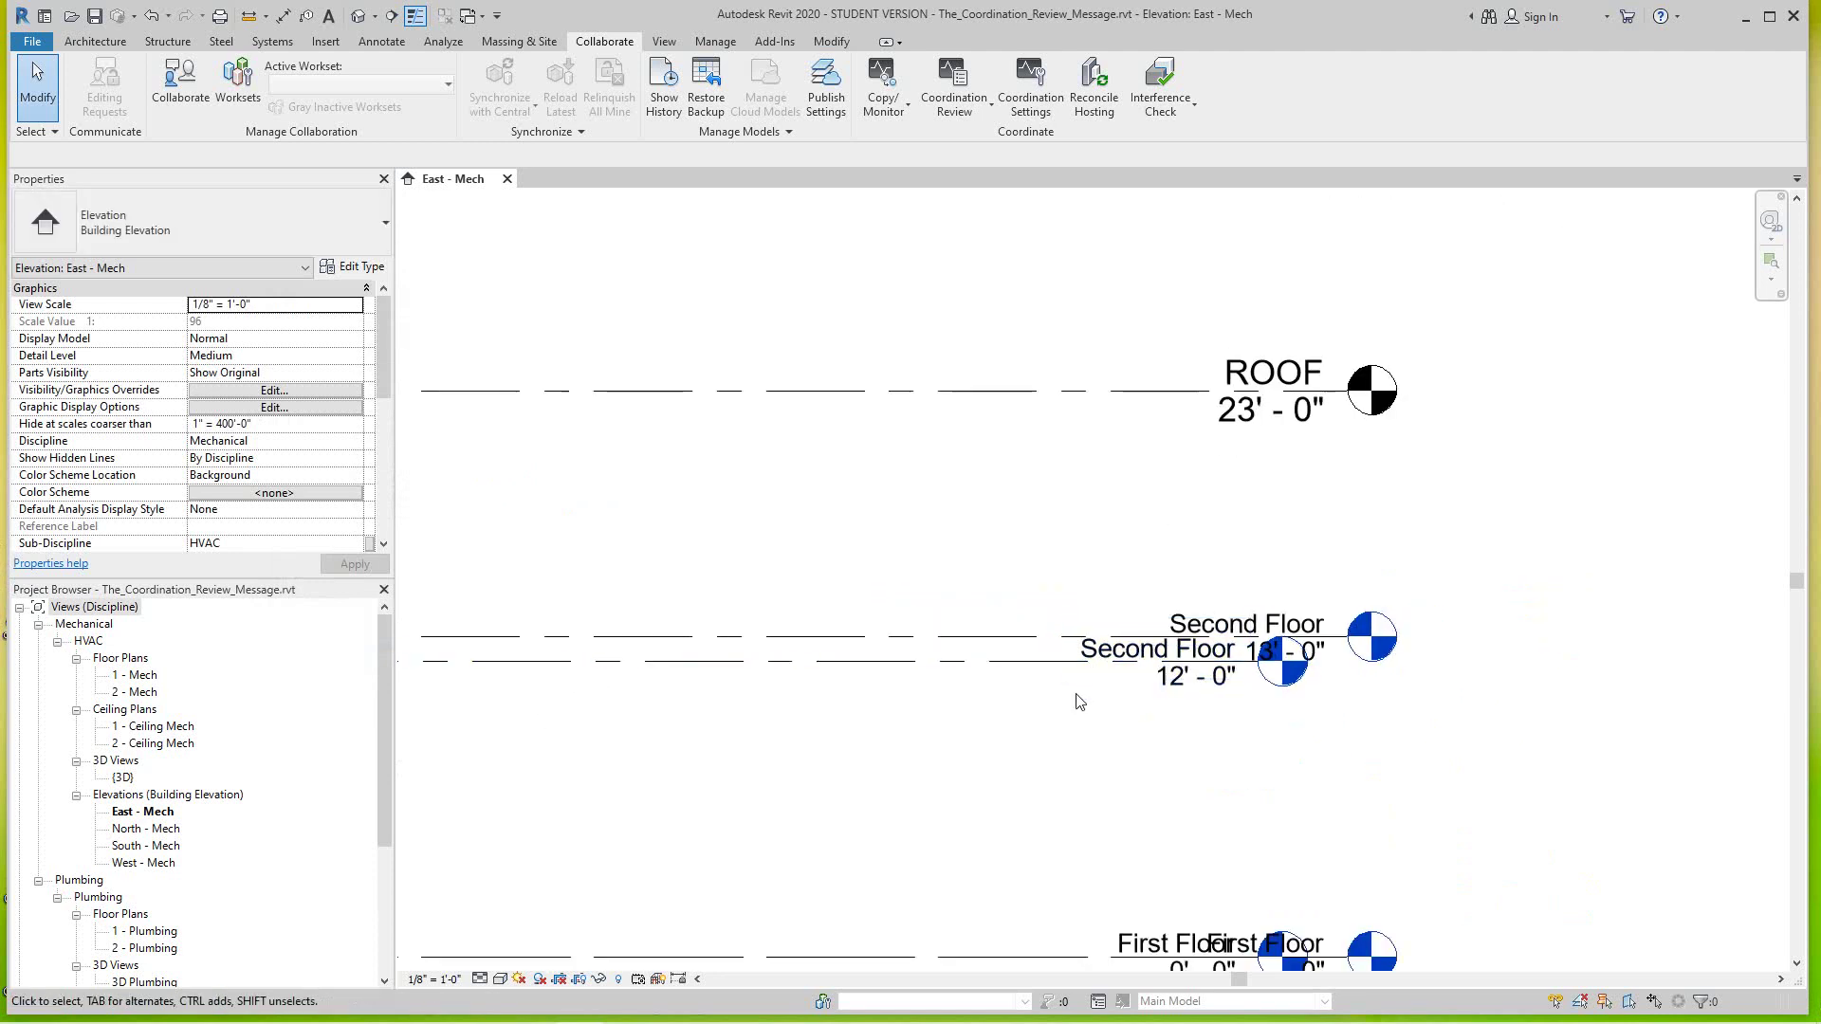
middle_drag(1076, 699, 1154, 654)
scroll(1154, 654, down, 2)
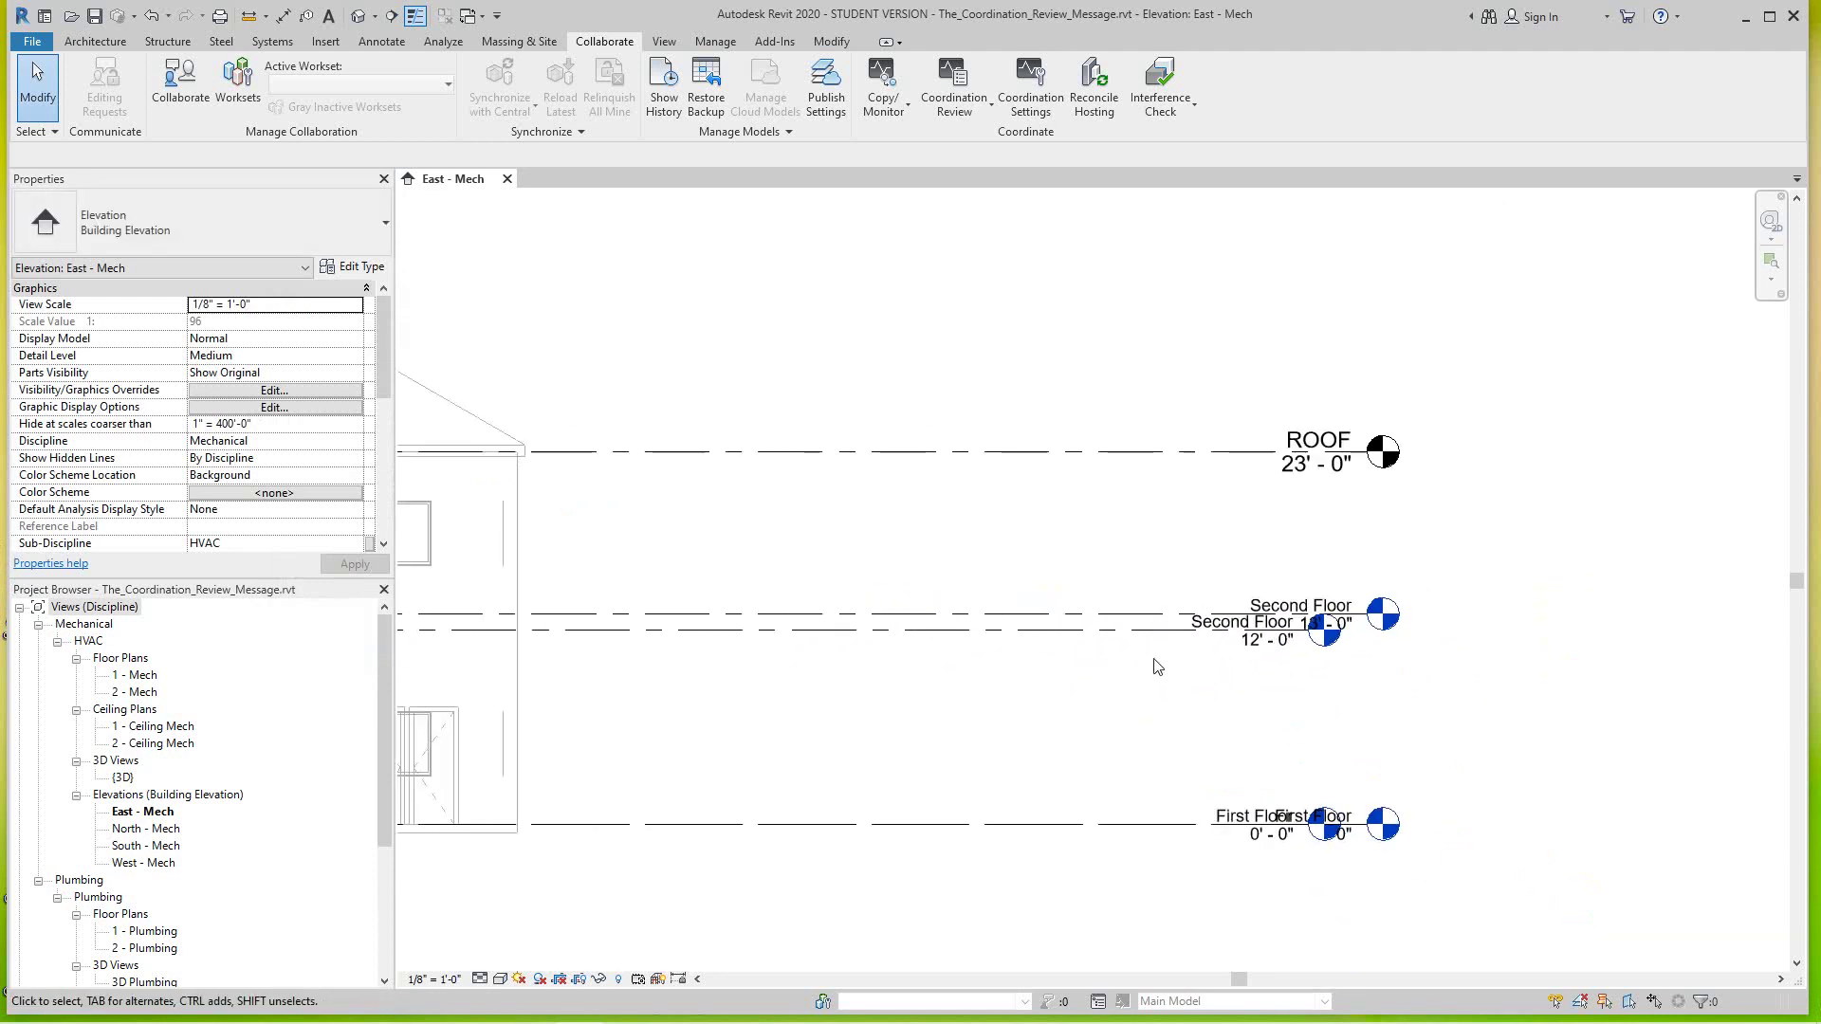
scroll(1154, 654, up, 1)
scroll(1057, 723, up, 1)
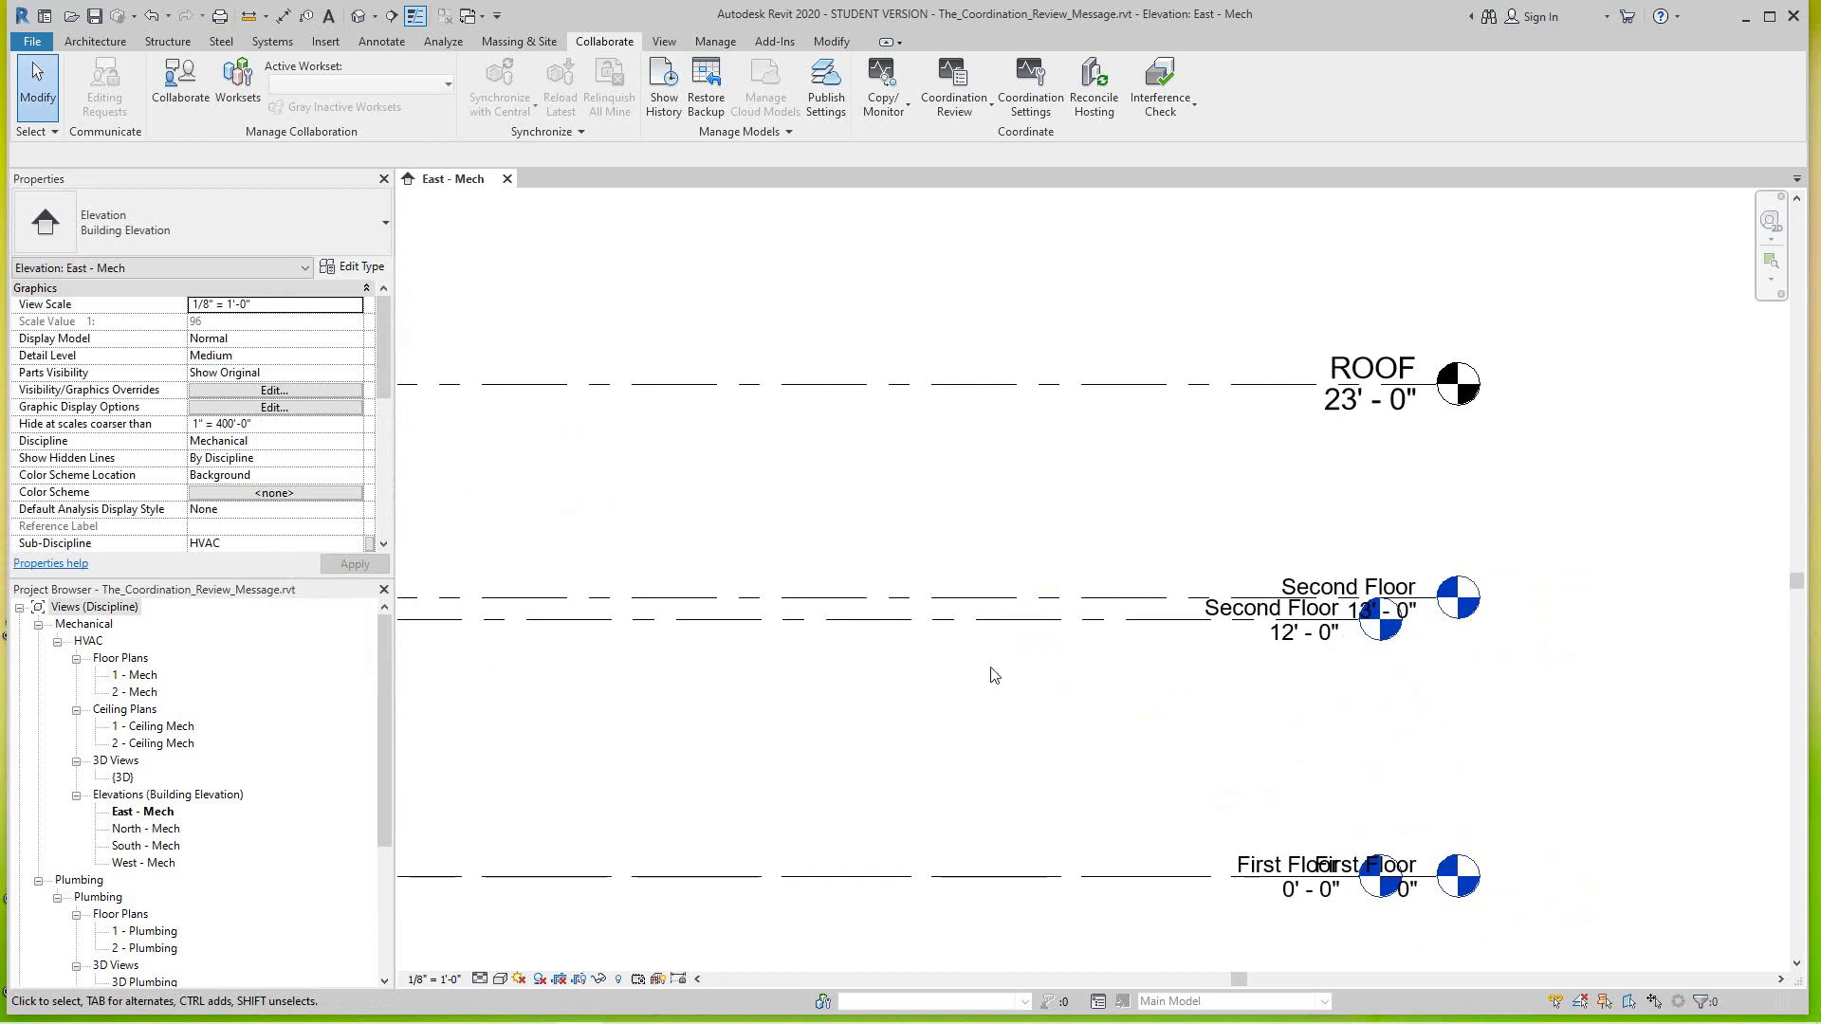
Step: Reopen Coordination Review on the linked architect model via Select Link
click(946, 111)
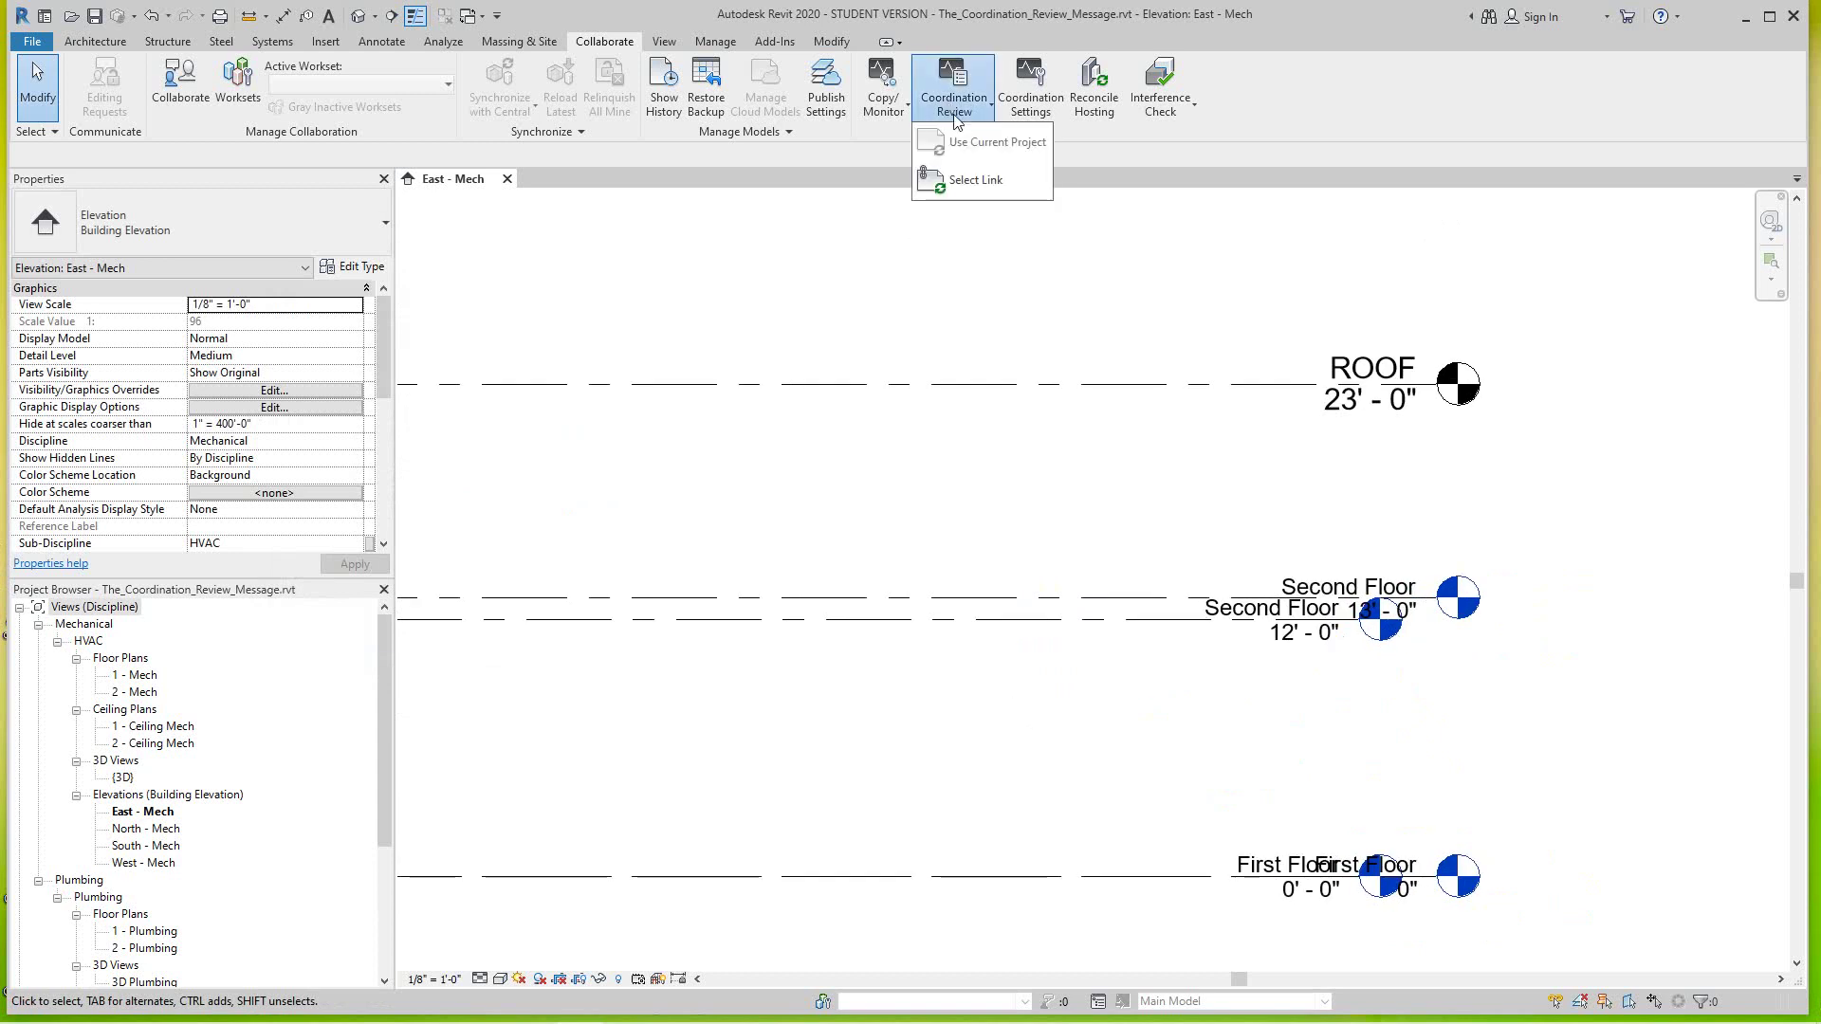
click(959, 181)
click(1435, 558)
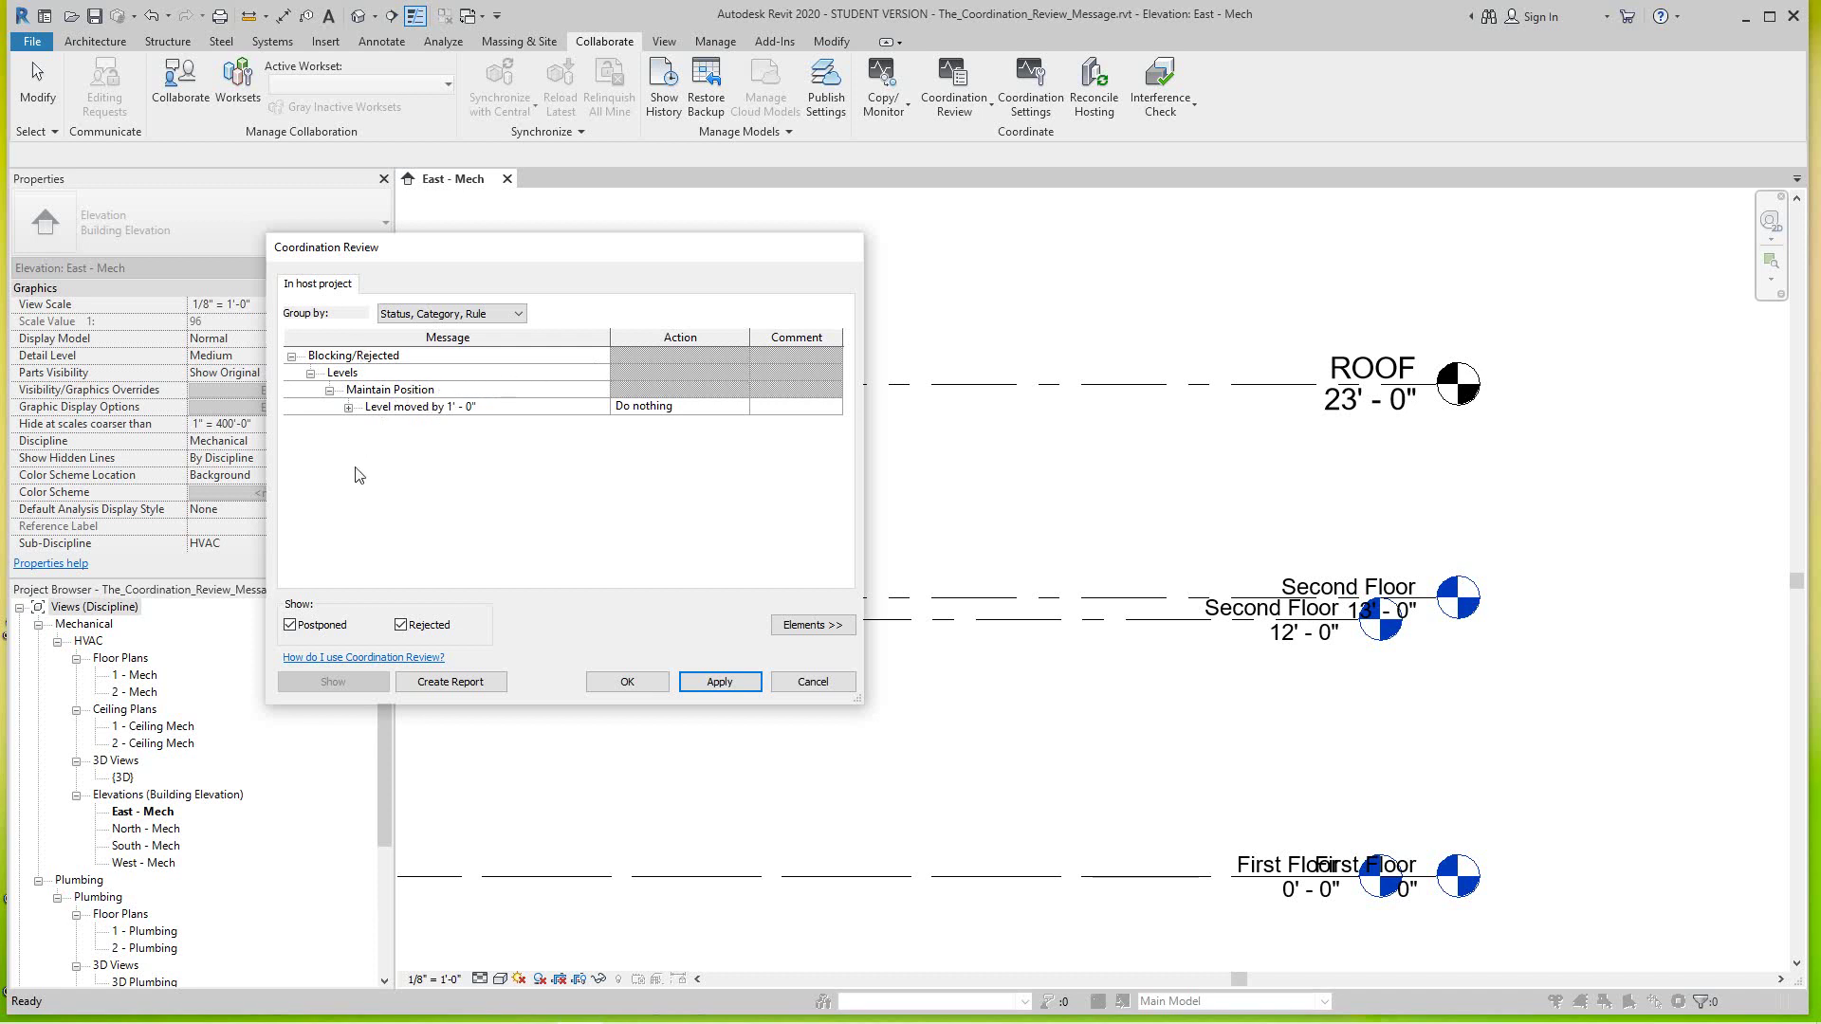
Step: Change the rejected message's action to Move Level 'Second Floor' and apply it
click(744, 415)
click(744, 414)
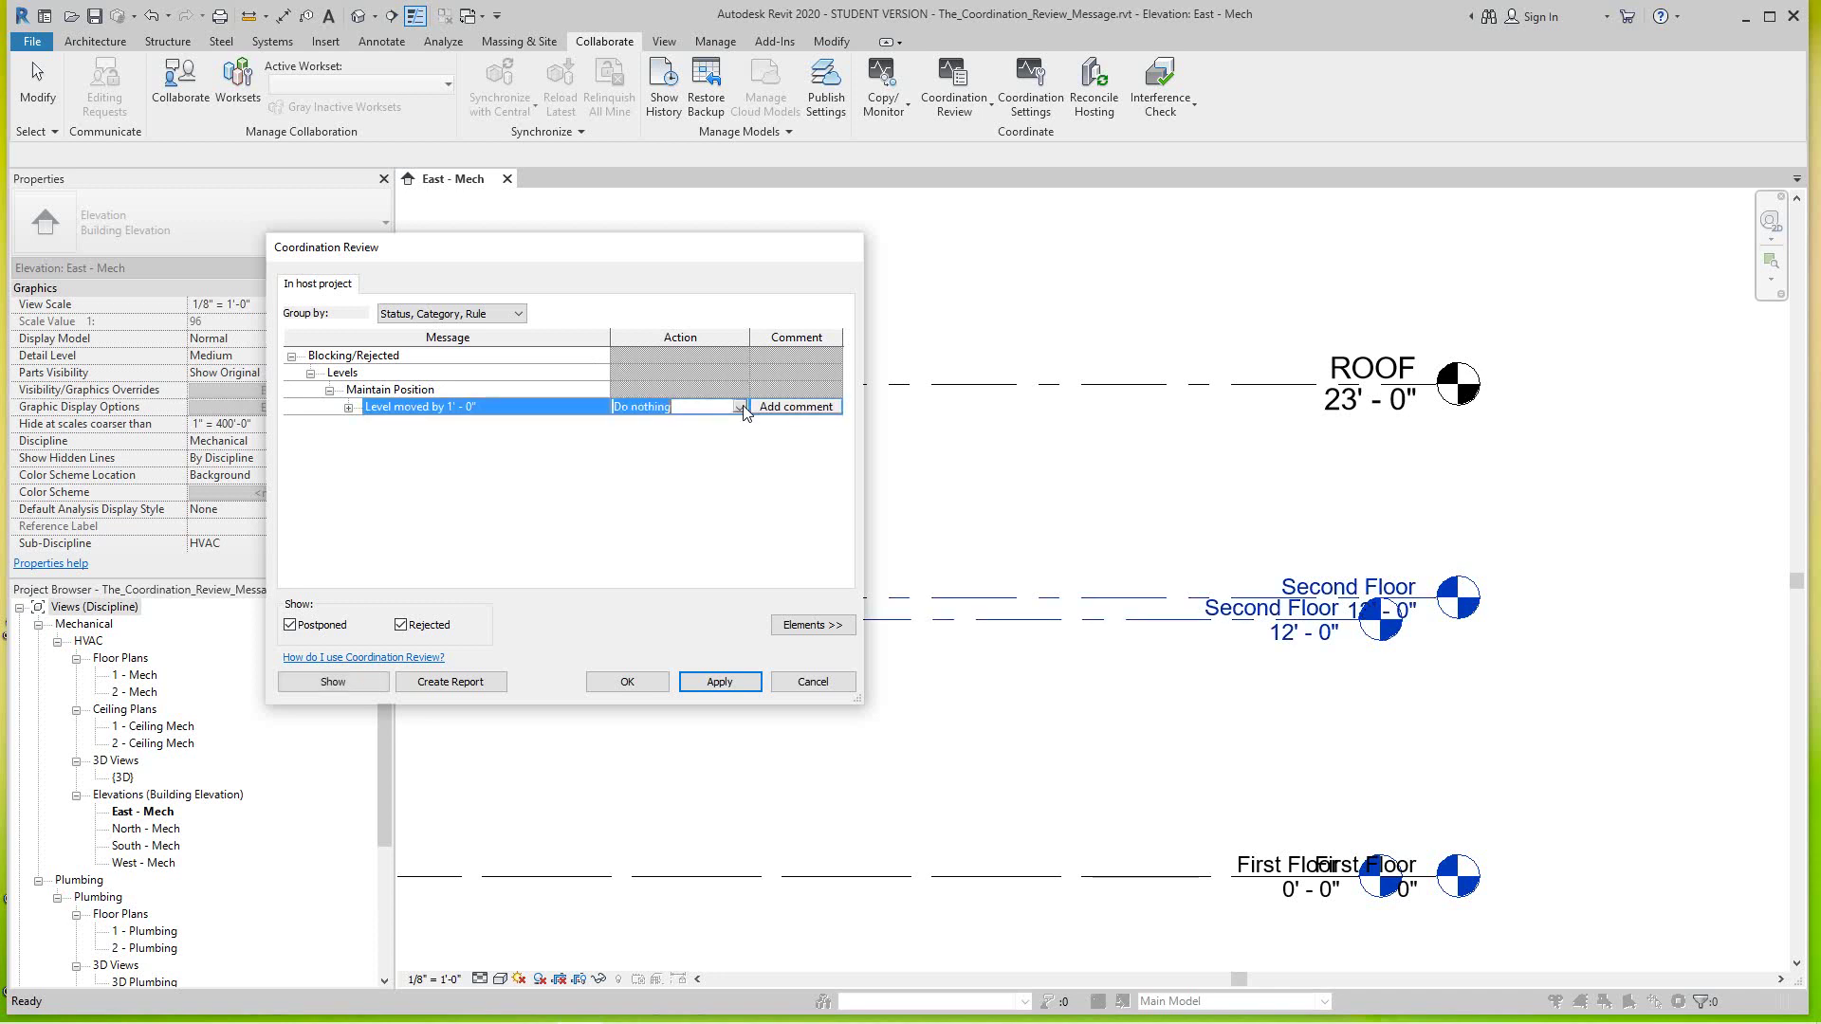
click(740, 407)
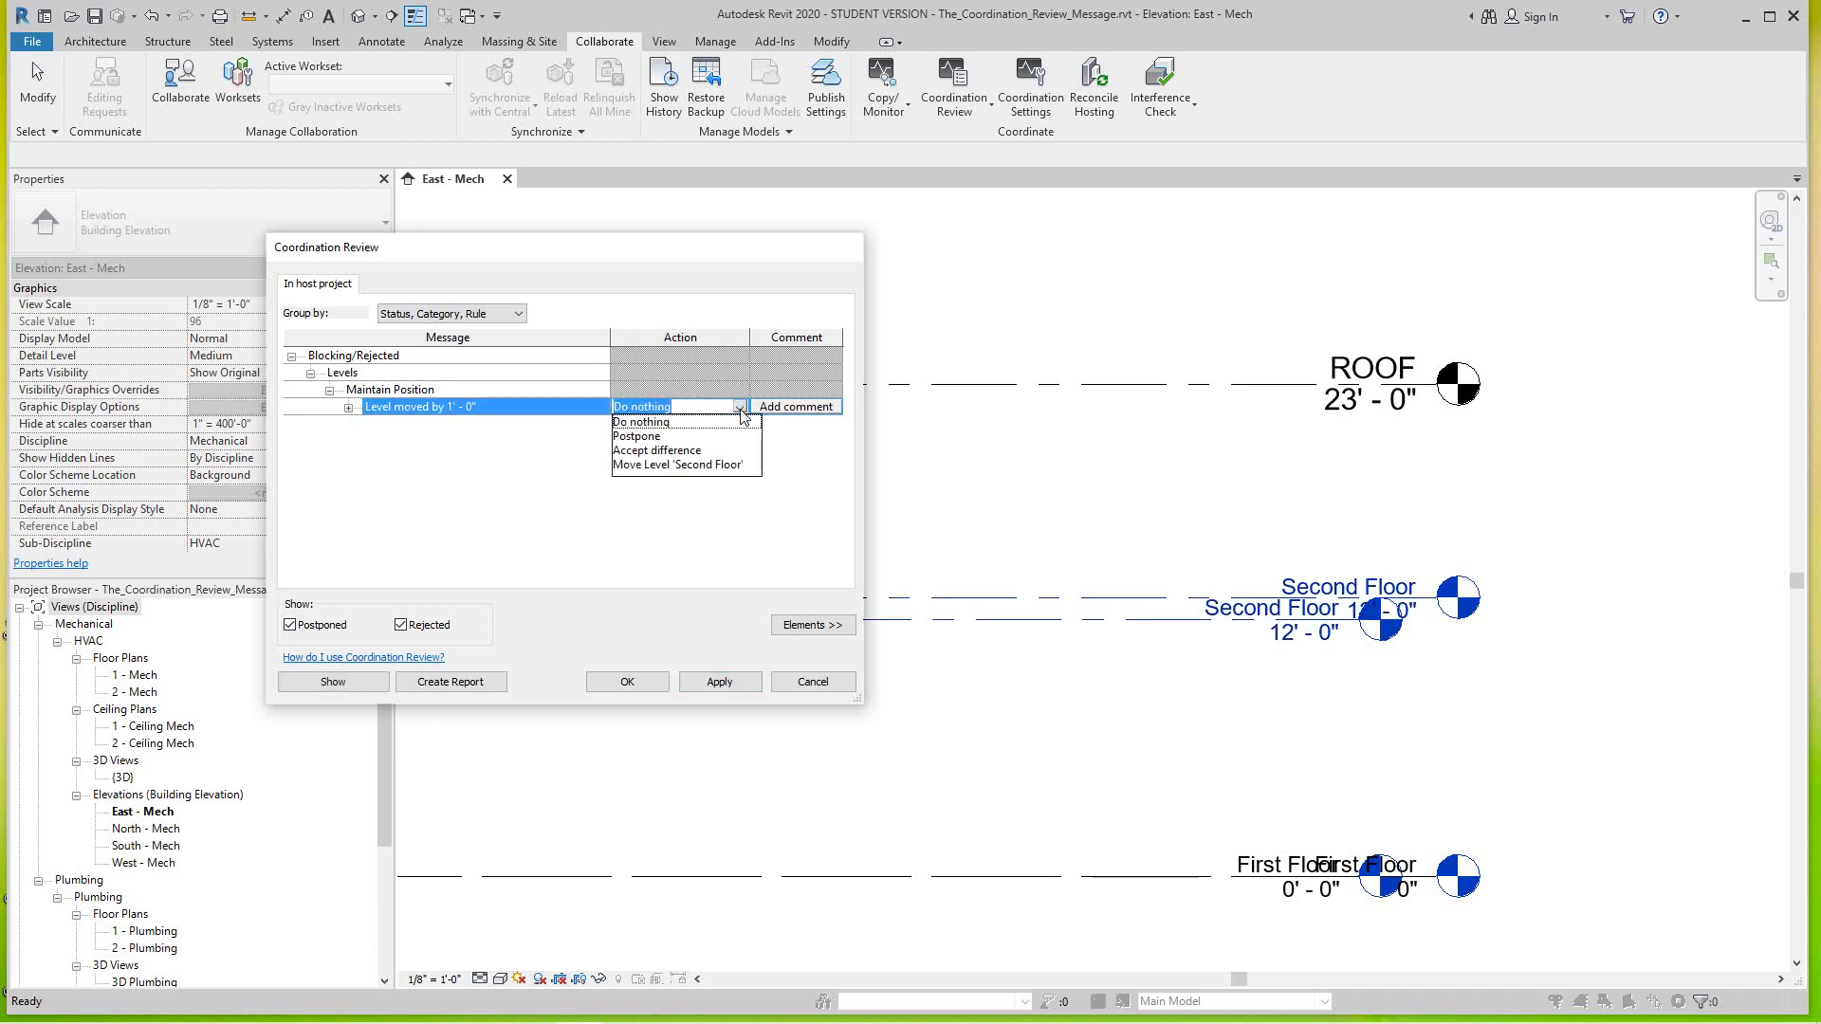
click(678, 464)
click(718, 682)
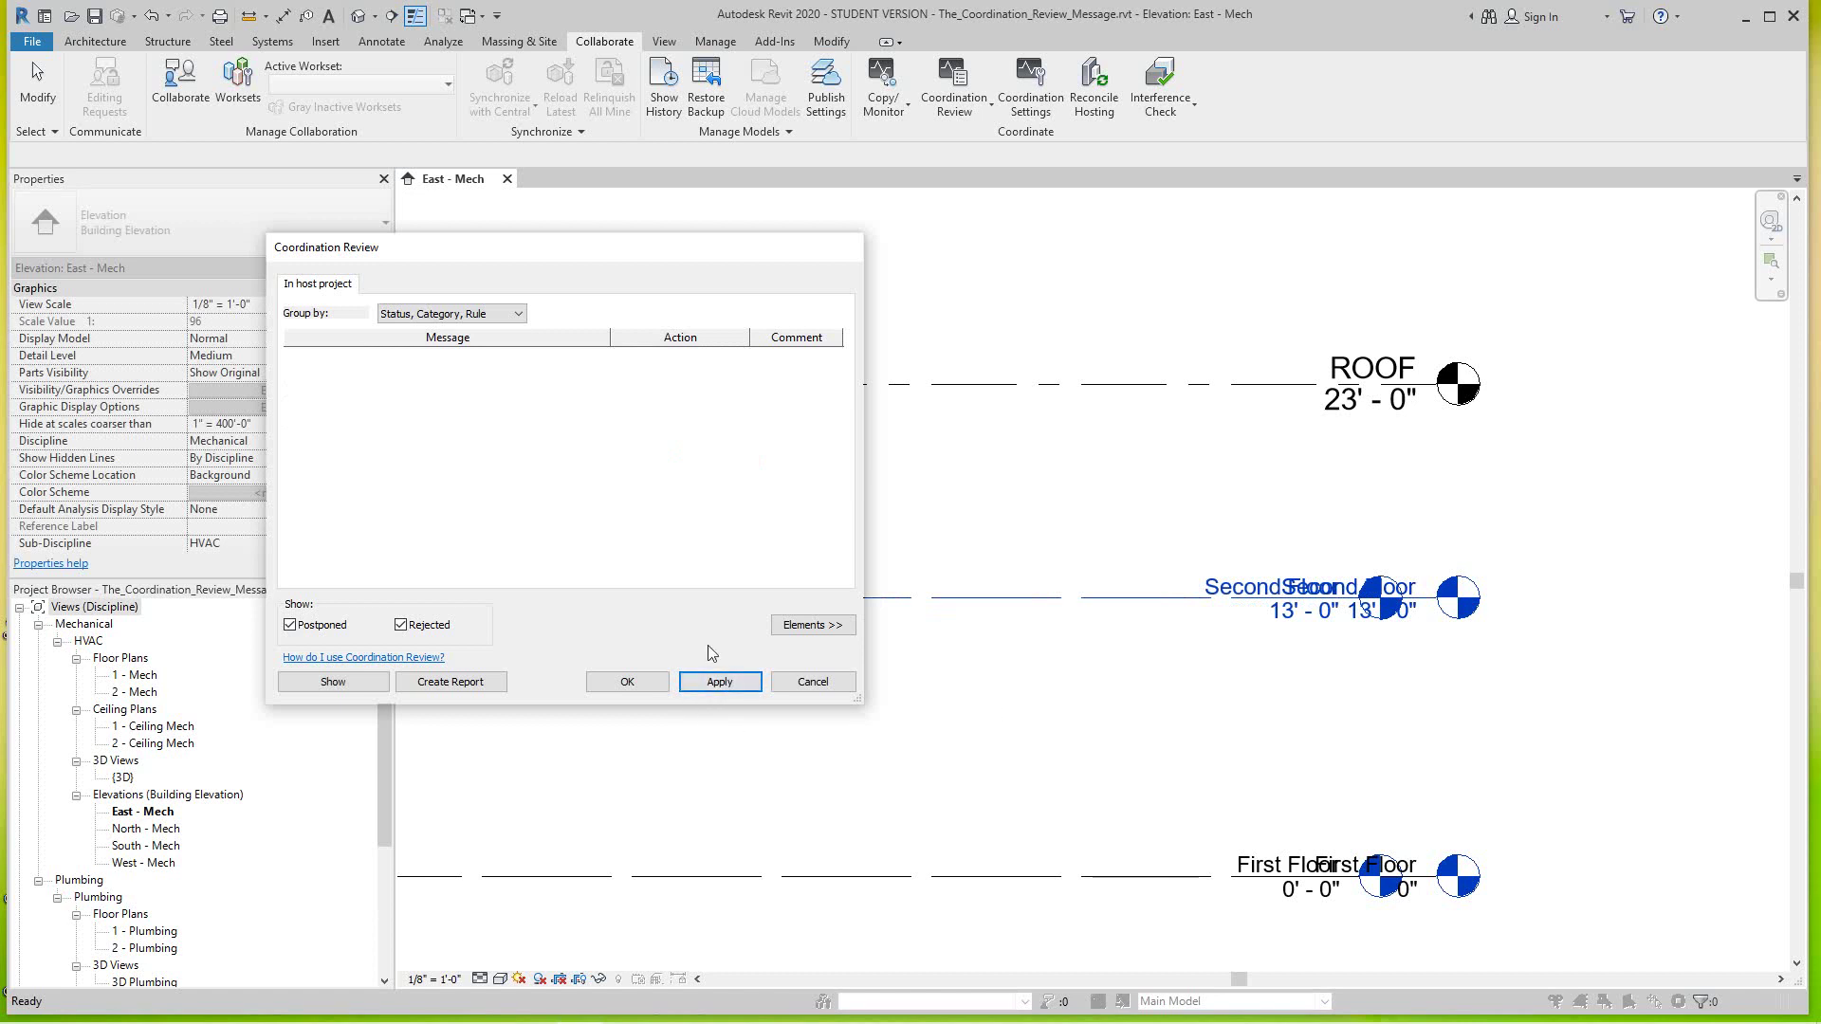
Step: Close Coordination Review and check the elevation: ROOF at 23' - 0", Second Floor at 13' - 0"
click(636, 693)
scroll(834, 642, down, 3)
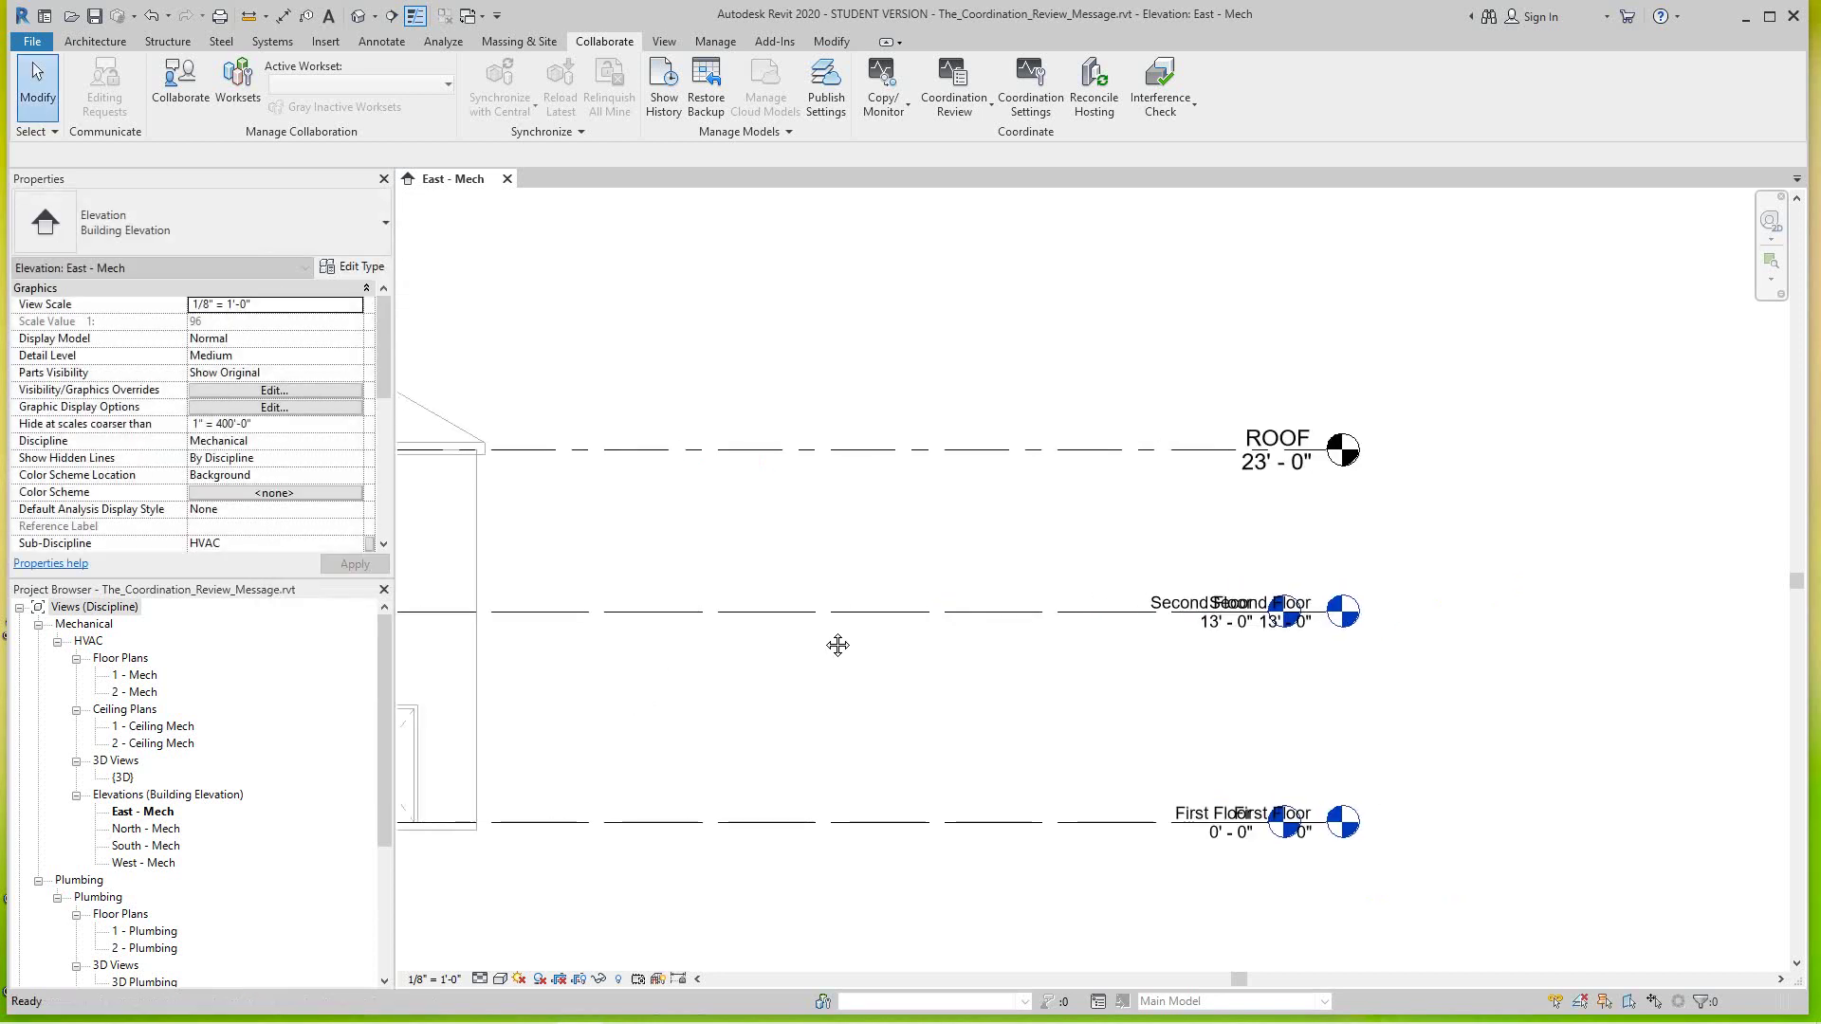
scroll(827, 640, down, 1)
scroll(857, 650, down, 2)
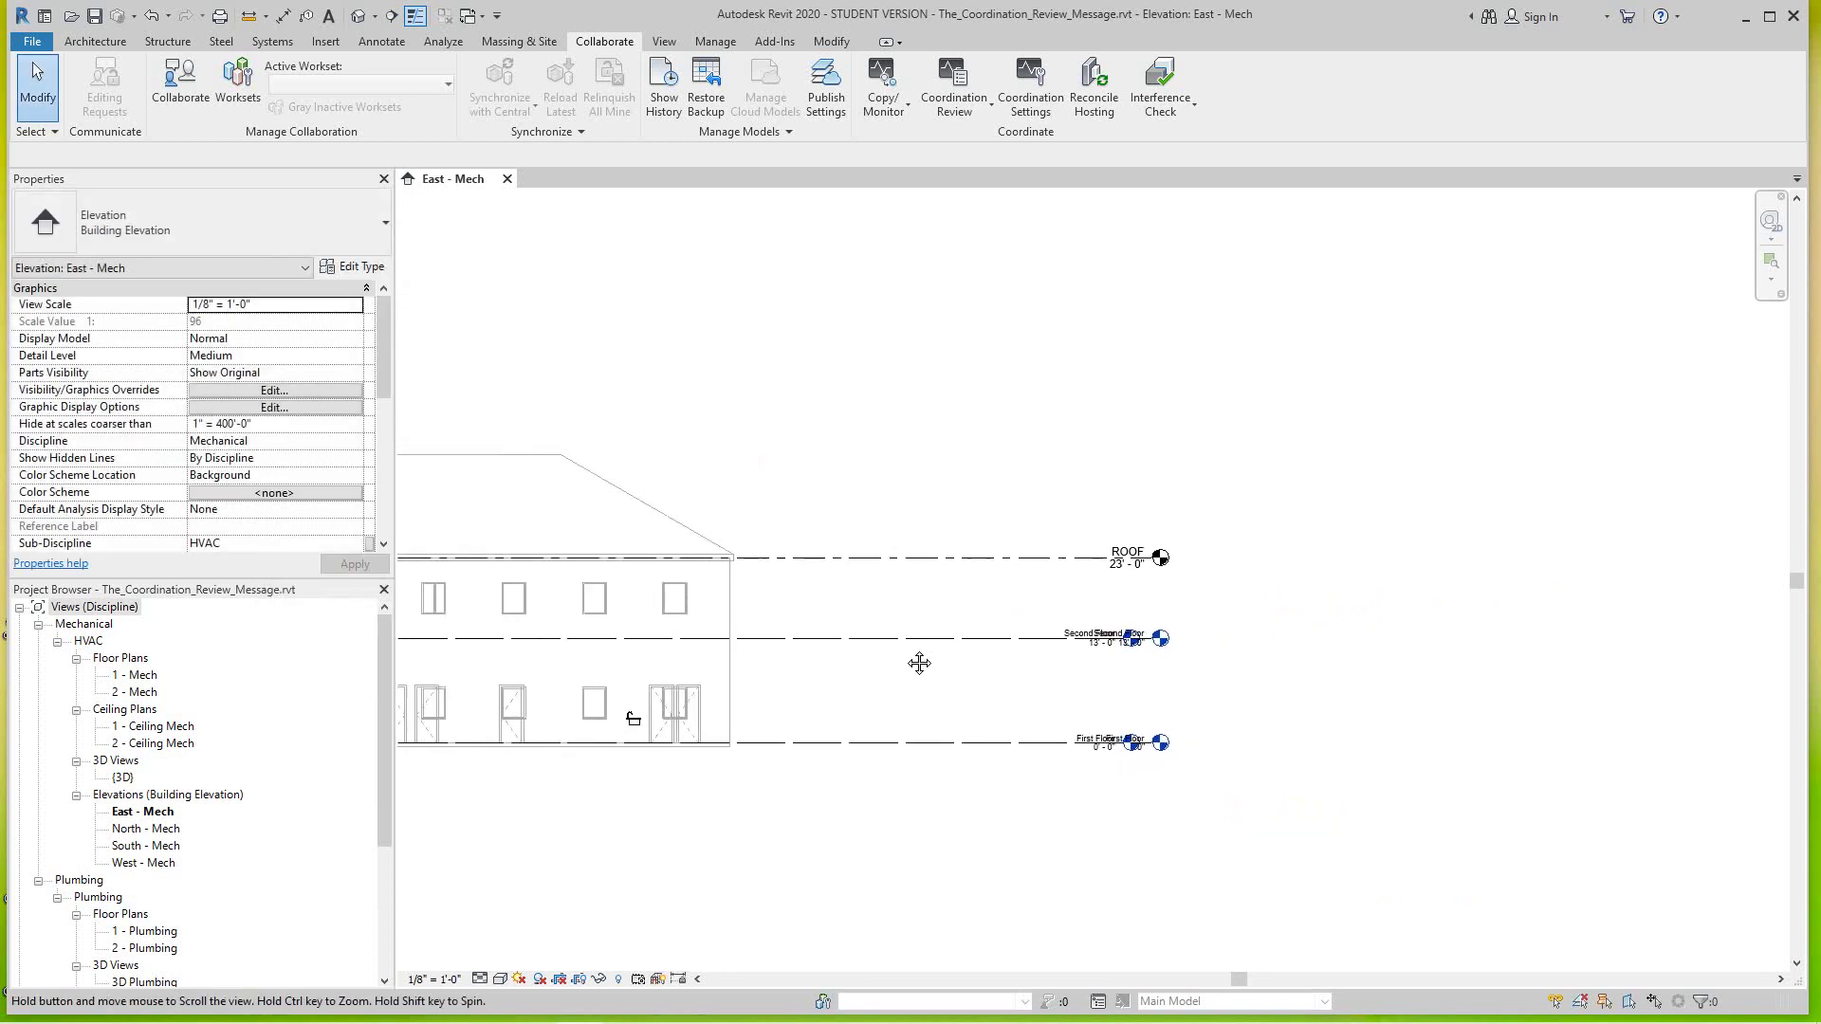
scroll(891, 665, up, 2)
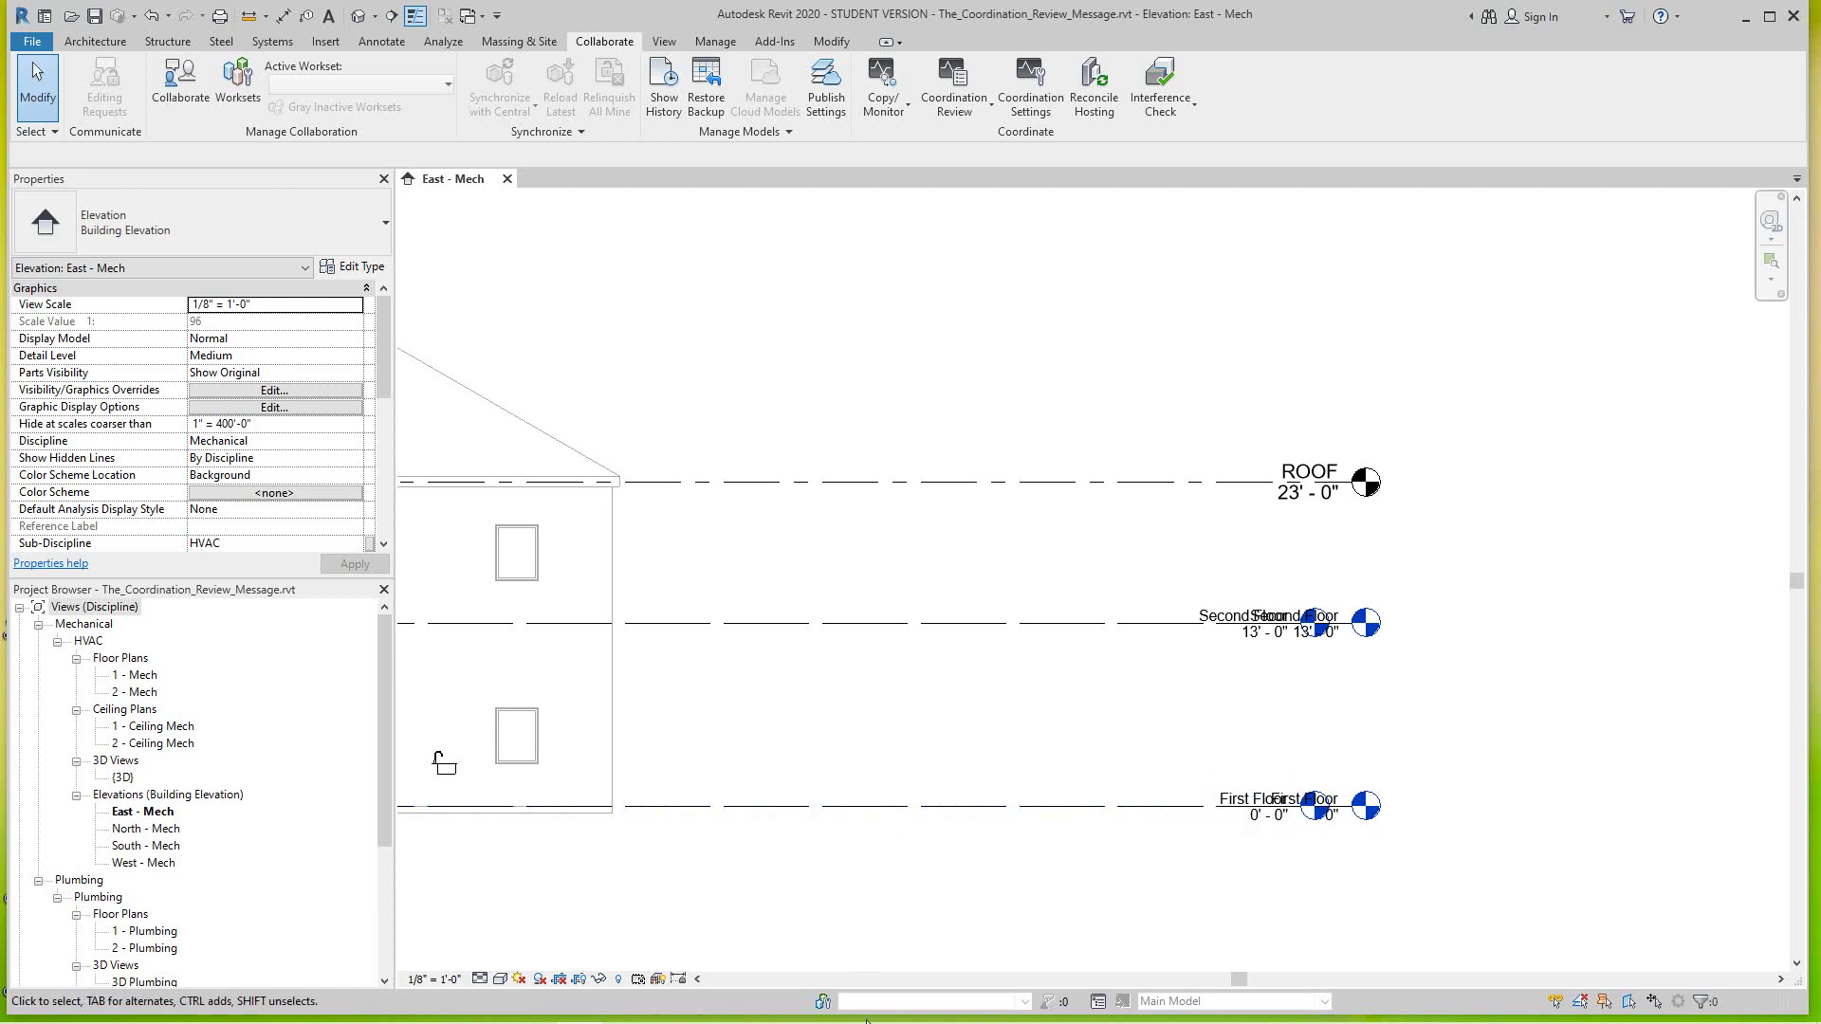
mouse_move(819, 1022)
mouse_move(805, 1021)
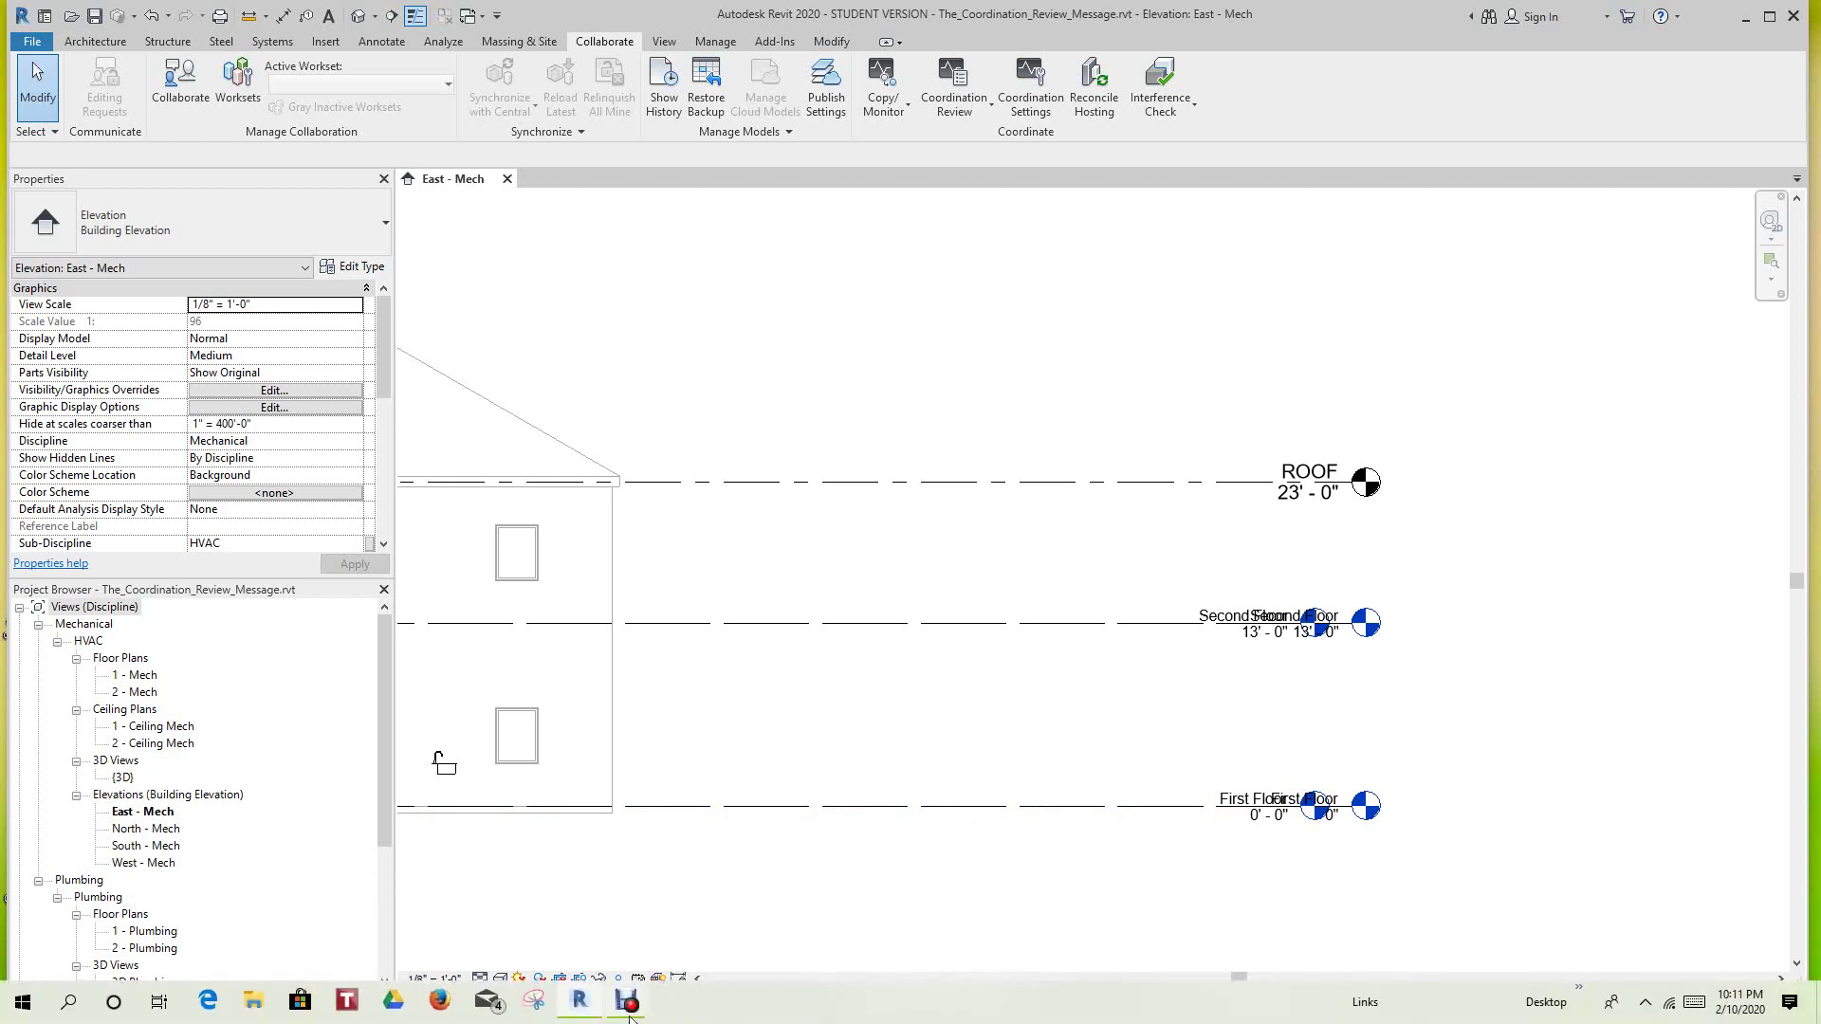